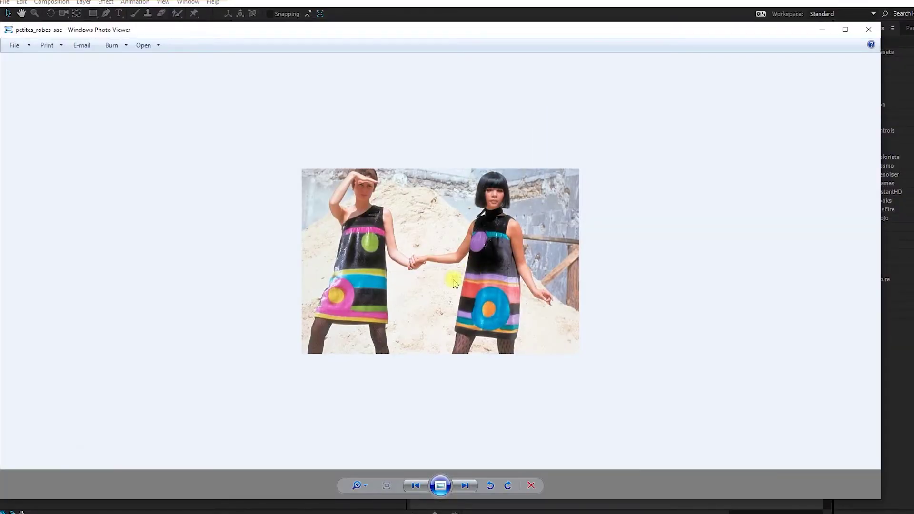
# - Zoom into the petites_robes-sac photo of the two patterned dresses in Windows Photo Viewer
pyautogui.scroll(1, 377, 205)
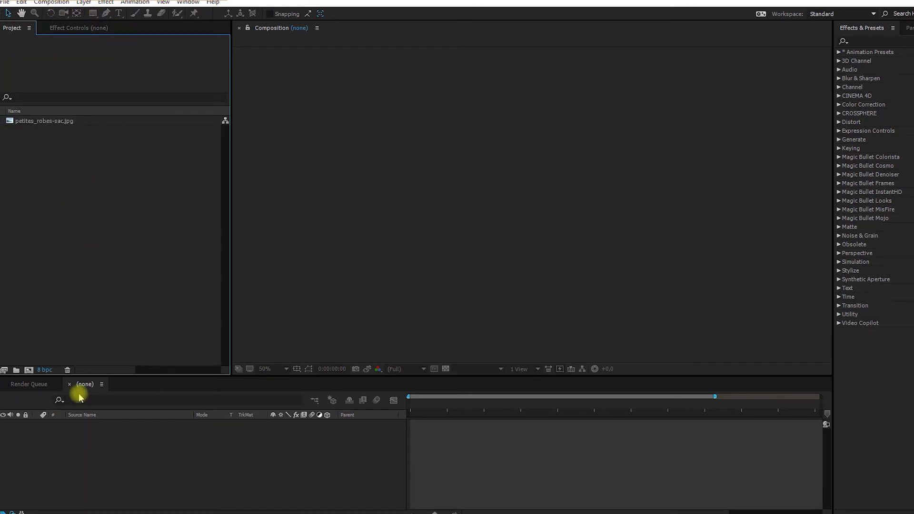
# - Create a new composition, Comp 2, with a one-minute duration (0:01:00:00)
pyautogui.click(69, 385)
pyautogui.click(56, 3)
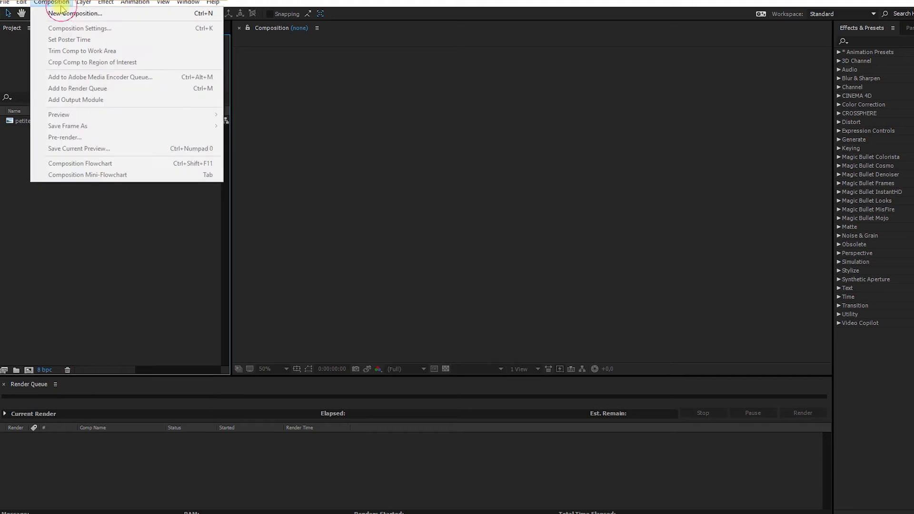
pyautogui.click(67, 12)
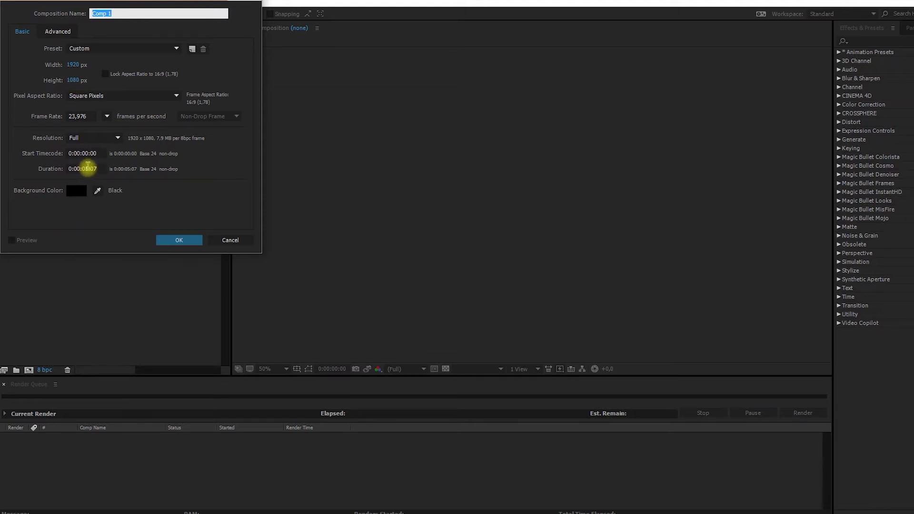
pyautogui.click(86, 169)
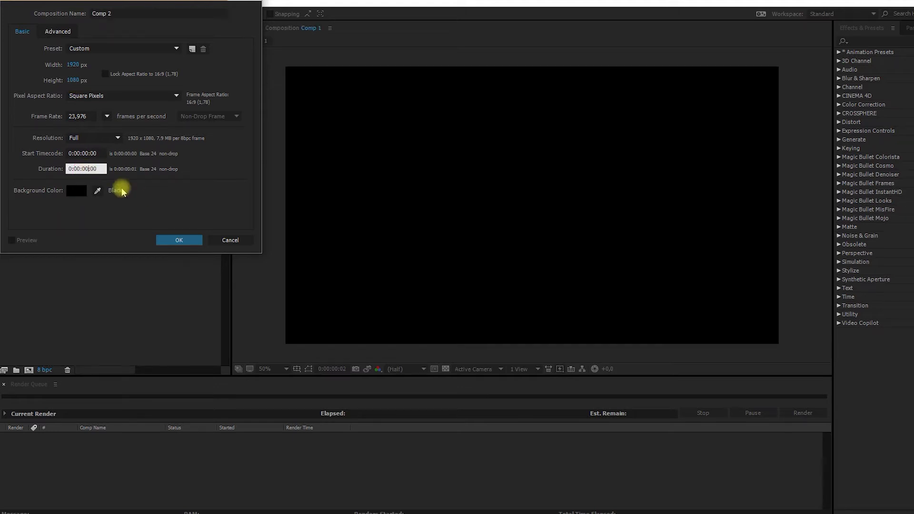
pyautogui.write('1')
pyautogui.click(176, 240)
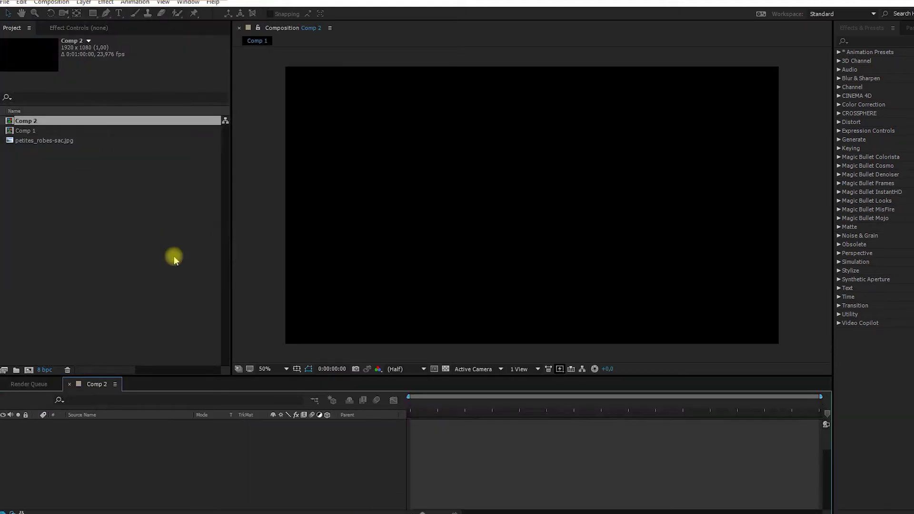
# - Add petites_robes-sac.jpg to Comp 2, enlarge it and shift it right so the left model shows
pyautogui.click(34, 140)
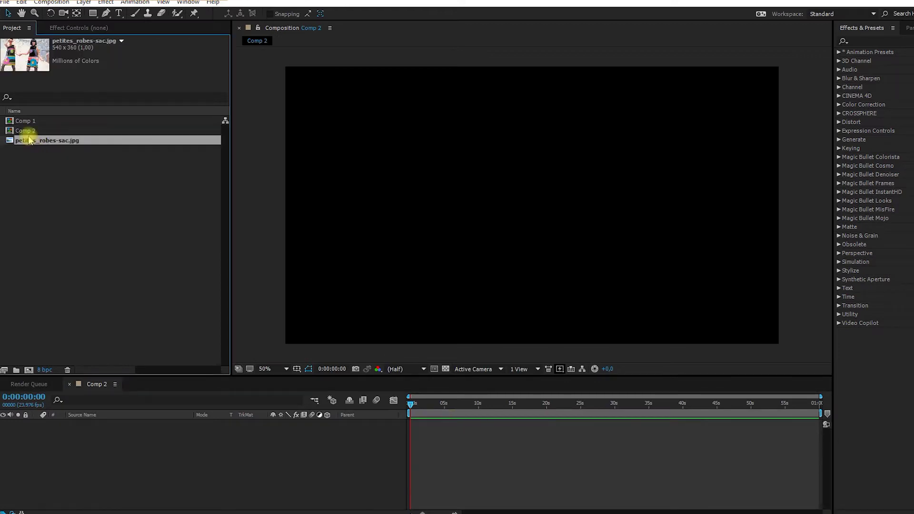
pyautogui.moveTo(29, 140); pyautogui.dragTo(299, 479)
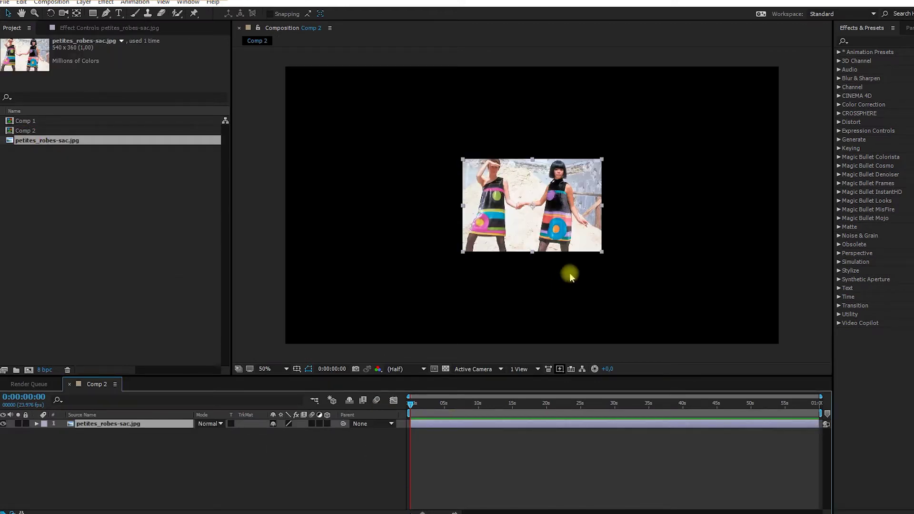
pyautogui.moveTo(458, 255); pyautogui.dragTo(352, 330)
pyautogui.moveTo(428, 270); pyautogui.dragTo(724, 270)
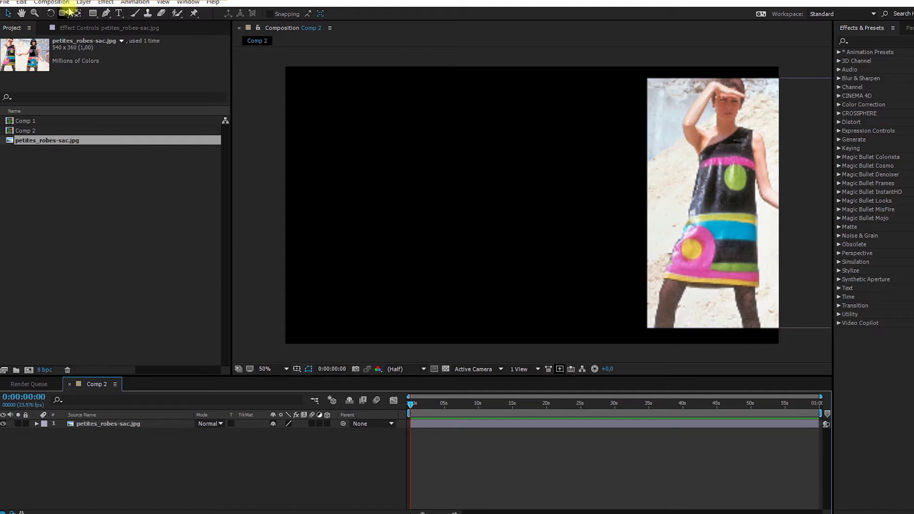
pyautogui.click(84, 3)
# - Create a black (000000) solid and move Black Solid 1 beneath the dress photo layer
pyautogui.moveTo(100, 13)
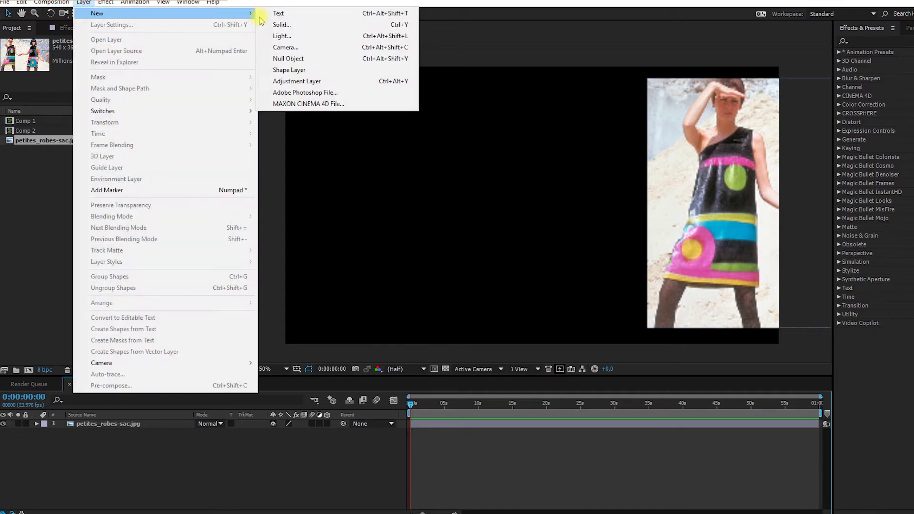
pyautogui.click(284, 26)
pyautogui.click(107, 164)
pyautogui.write('000000')
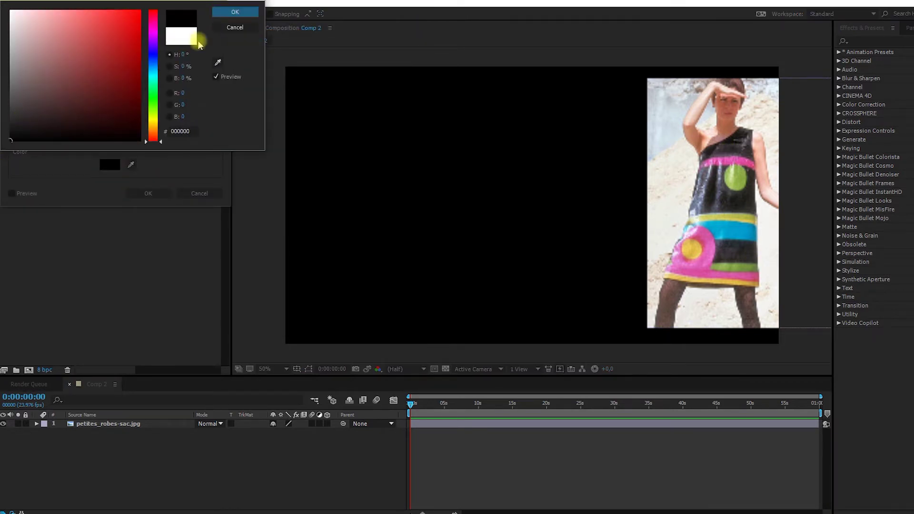
pyautogui.click(234, 12)
pyautogui.click(148, 193)
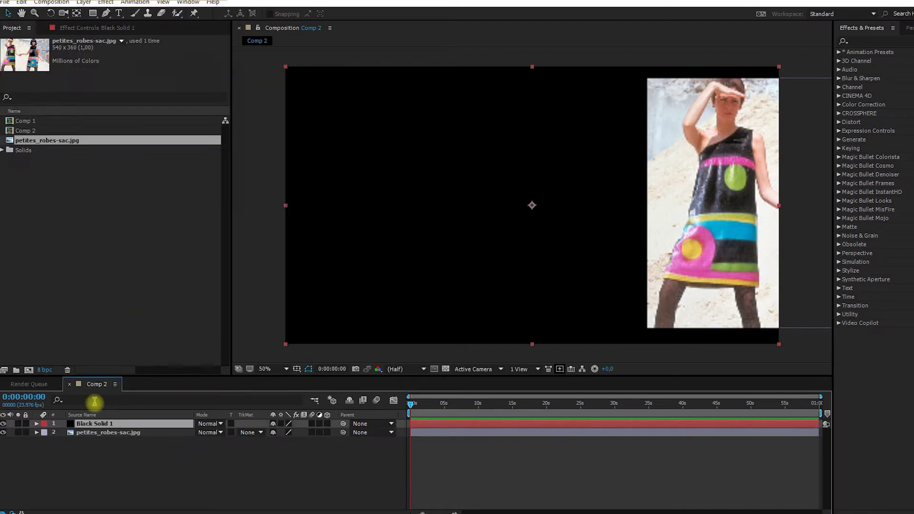
pyautogui.moveTo(92, 424); pyautogui.dragTo(94, 444)
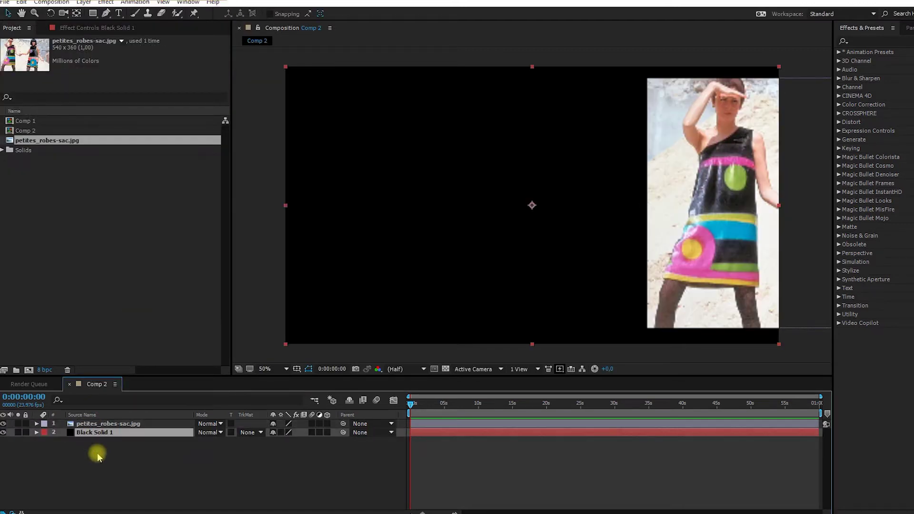
pyautogui.click(175, 461)
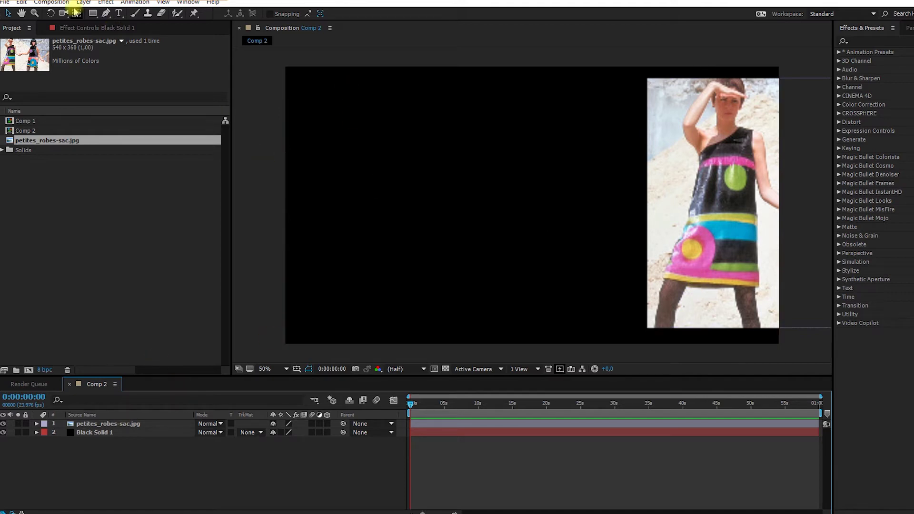
# - Sample the dress's yellow as the rectangle fill and draw a bottom bar and a thin middle bar
pyautogui.click(94, 13)
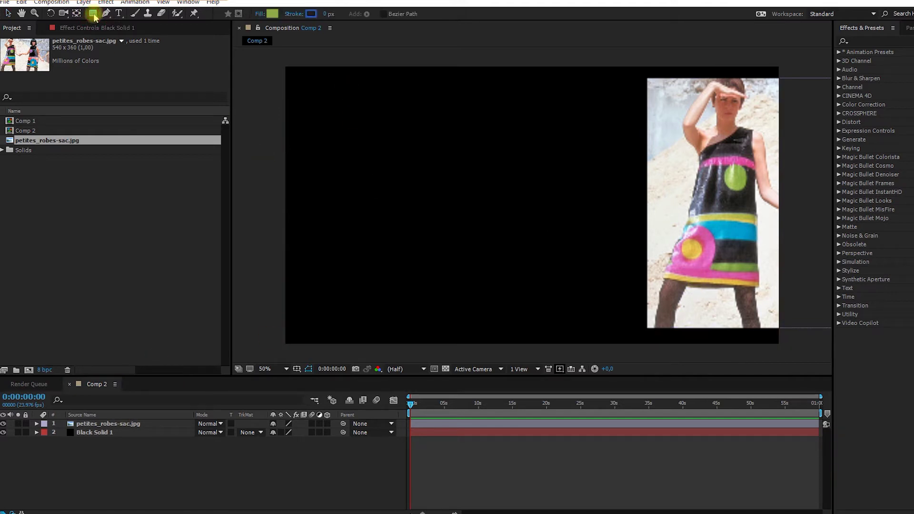
pyautogui.click(273, 14)
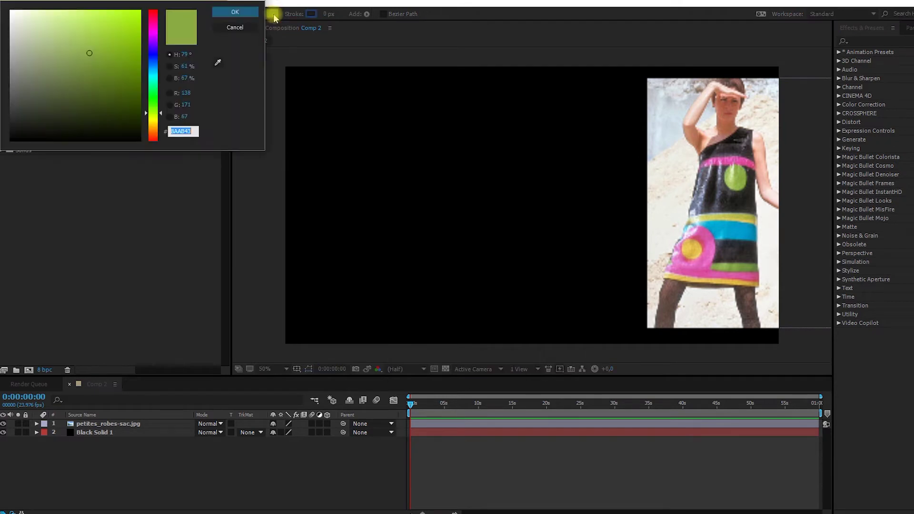
pyautogui.click(218, 63)
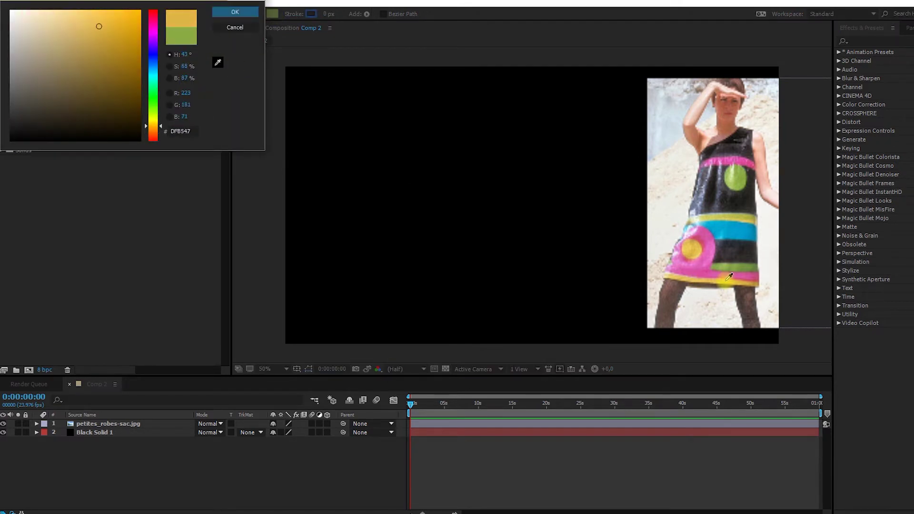
pyautogui.click(240, 15)
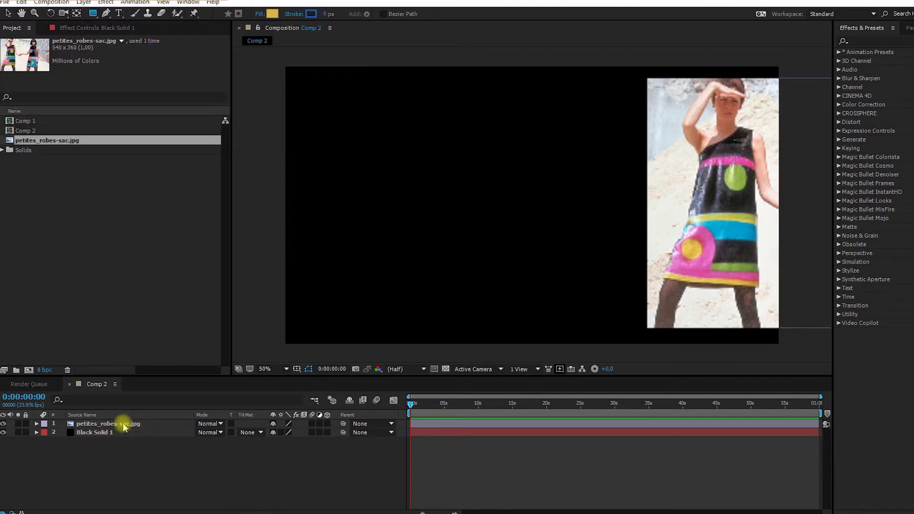
pyautogui.moveTo(277, 349); pyautogui.dragTo(794, 333)
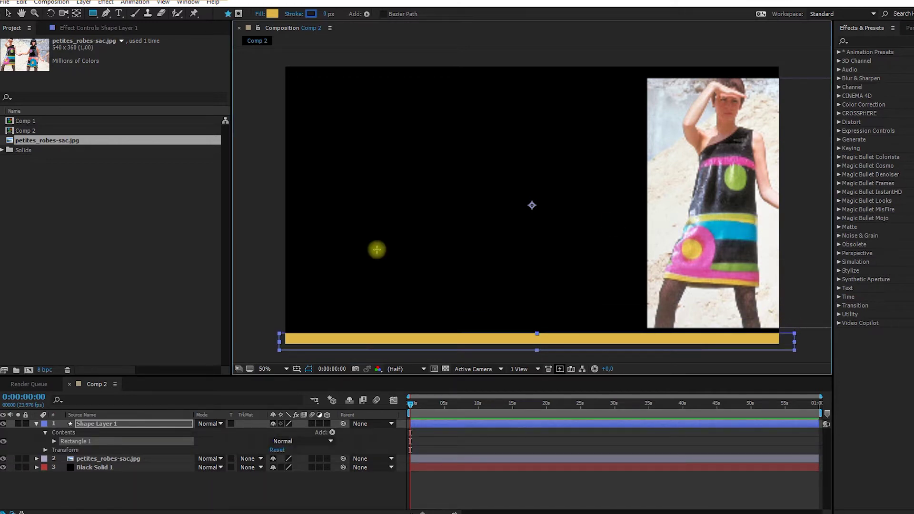
pyautogui.click(175, 498)
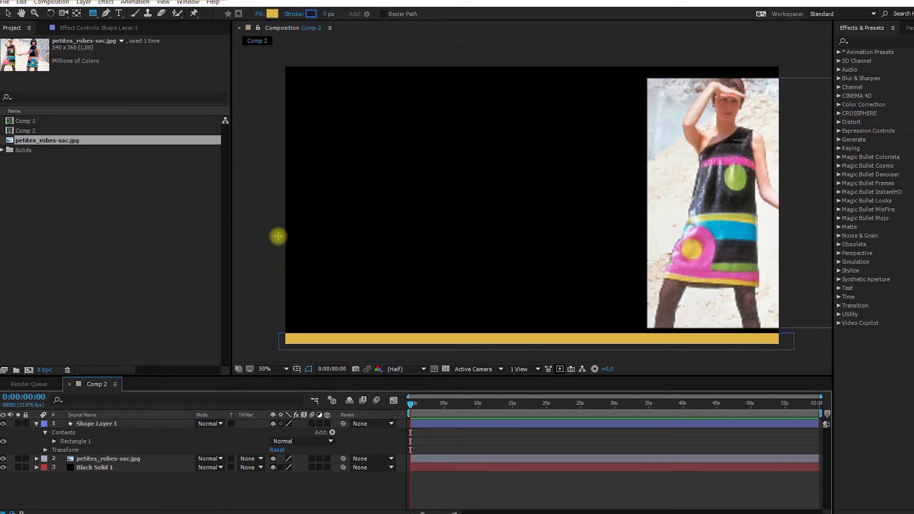
pyautogui.moveTo(278, 236); pyautogui.dragTo(819, 231)
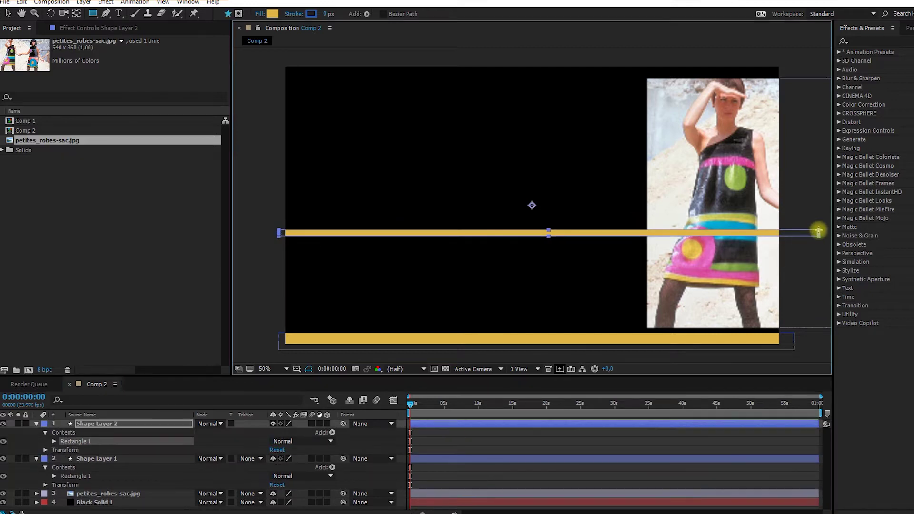
# - Collapse the two shape layers and move the photo layer back to the top of the stack
pyautogui.click(37, 460)
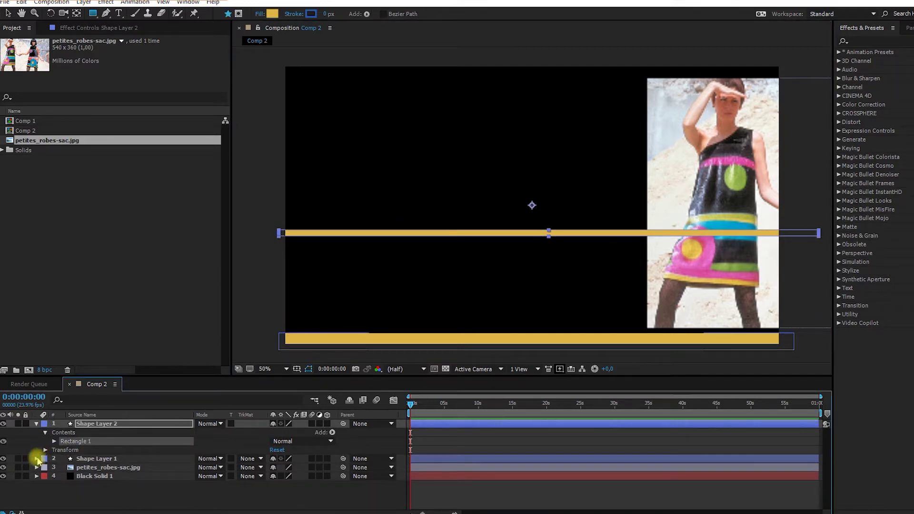
pyautogui.click(36, 424)
pyautogui.click(67, 483)
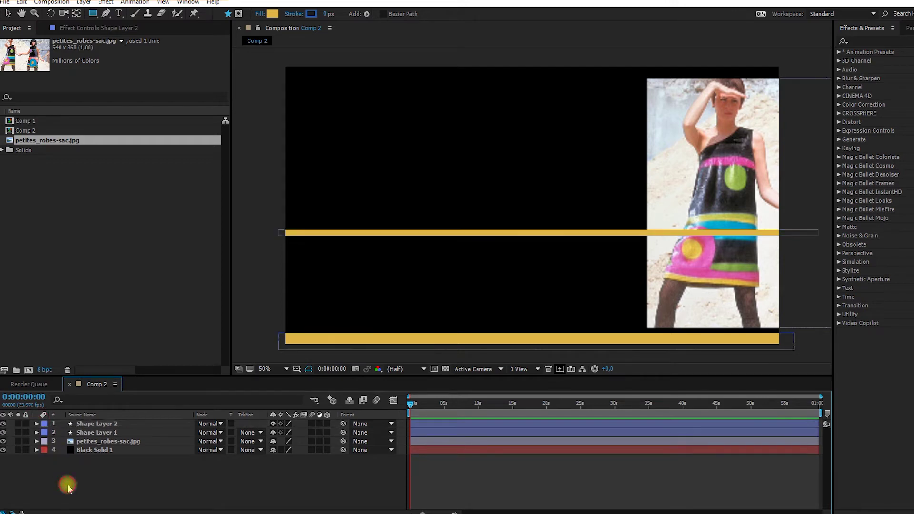
pyautogui.click(95, 433)
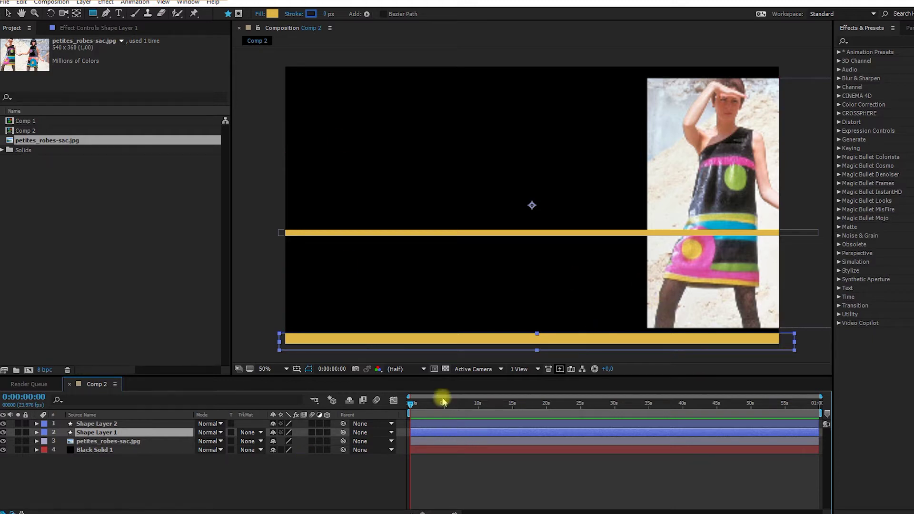
pyautogui.moveTo(100, 441); pyautogui.dragTo(94, 425)
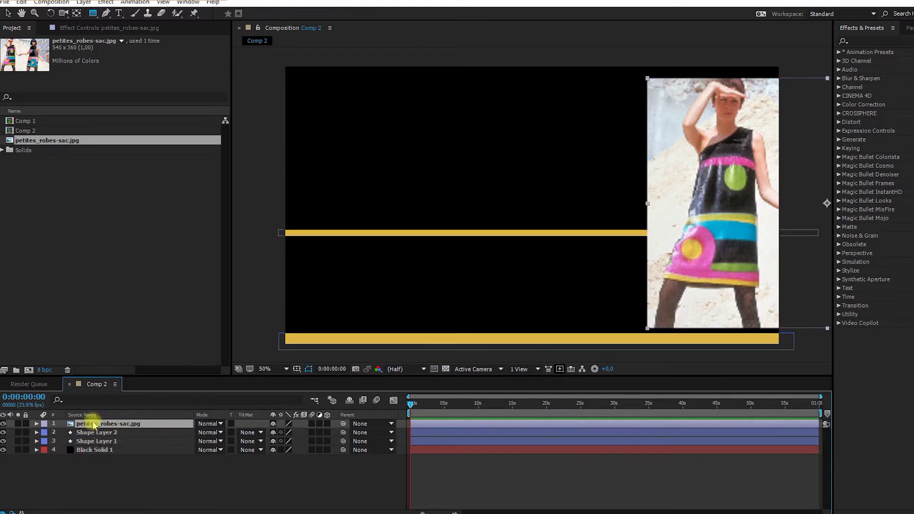
pyautogui.press('F2')
# - Sample the dress's pink as the fill and draw a pink bar just above the yellow one
pyautogui.click(272, 13)
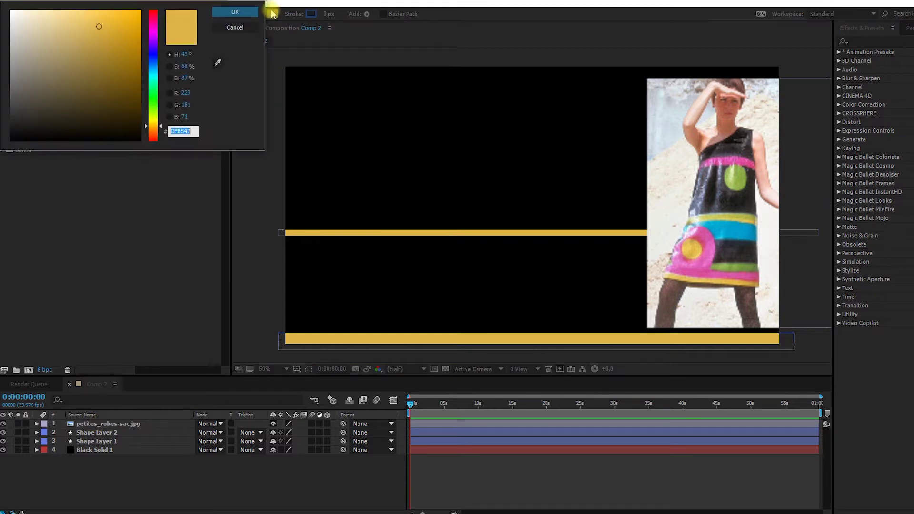
pyautogui.click(218, 64)
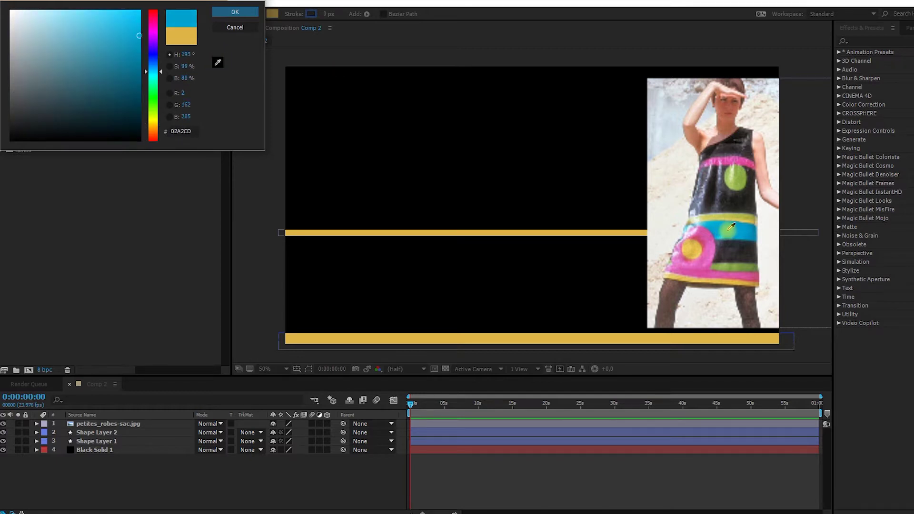
pyautogui.click(700, 271)
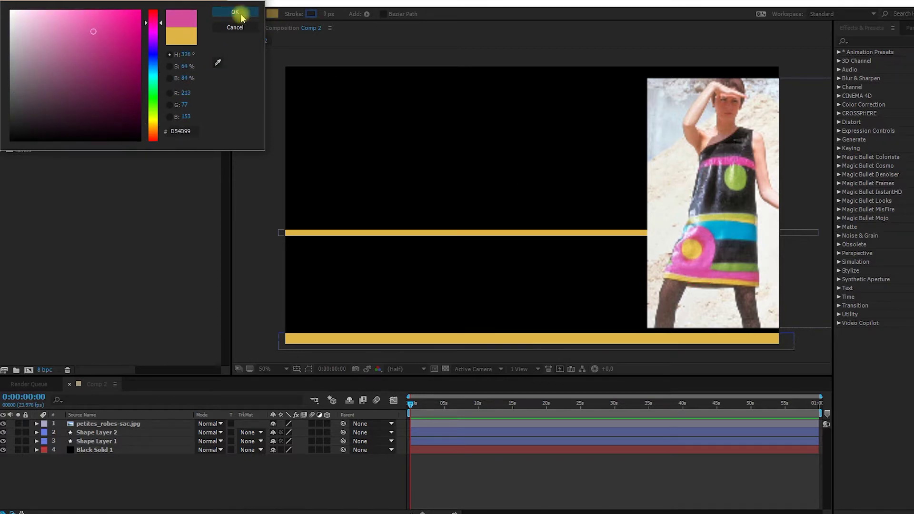
pyautogui.click(238, 13)
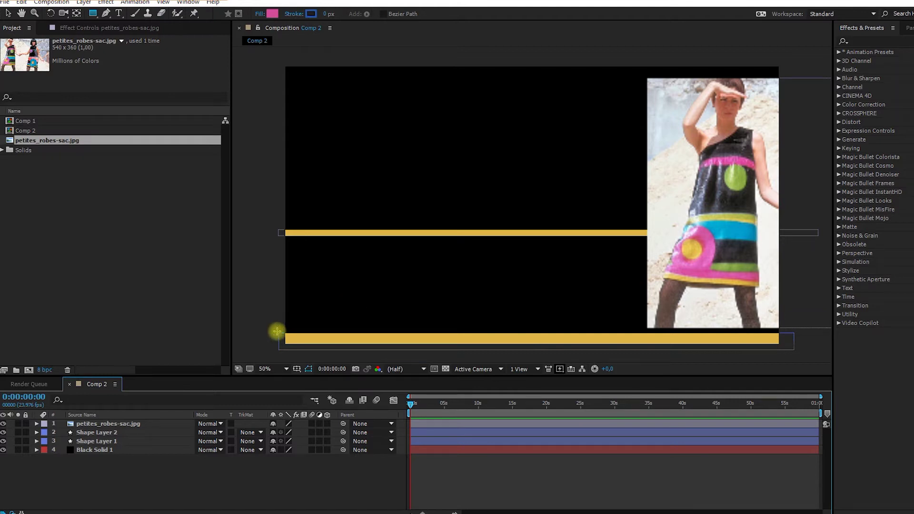
pyautogui.moveTo(278, 332)
pyautogui.mouseDown()
pyautogui.moveTo(673, 292)
pyautogui.moveTo(822, 318)
pyautogui.mouseUp()
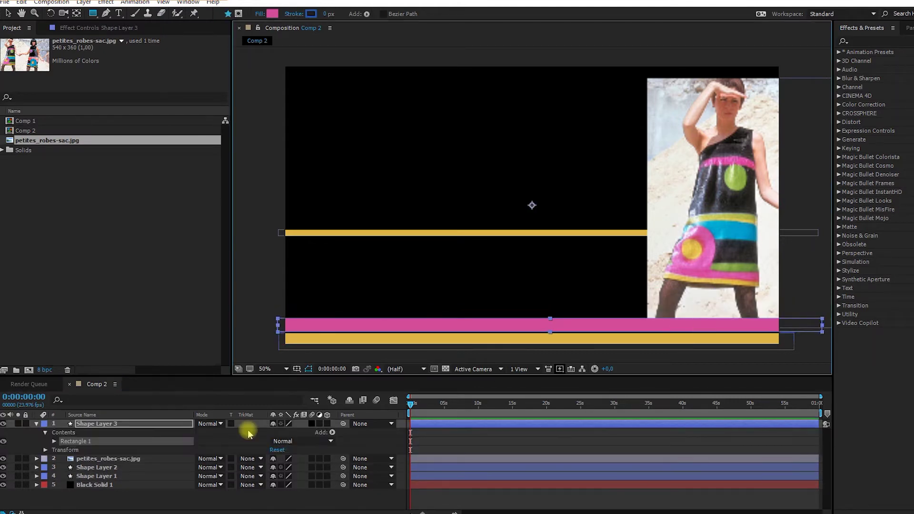
# - Draw a second pink bar across the upper composition as Shape Layer 4
pyautogui.click(9, 13)
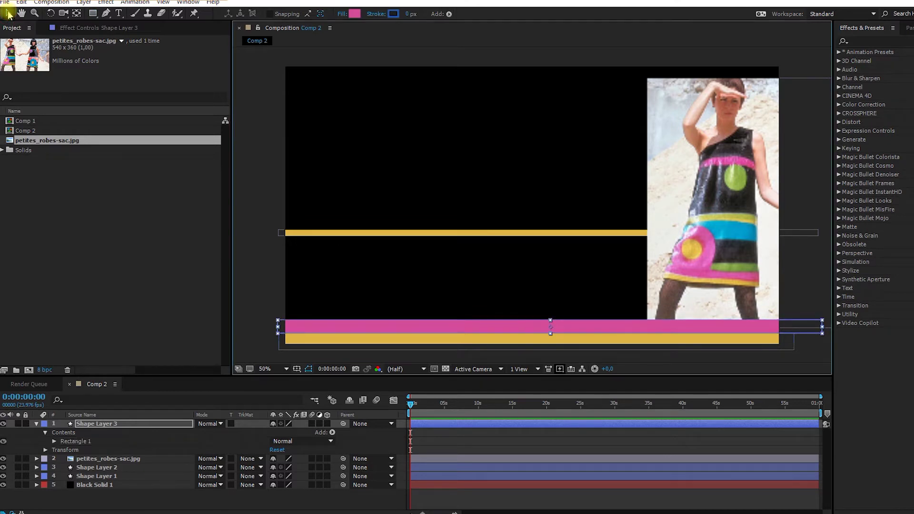
pyautogui.press('F2')
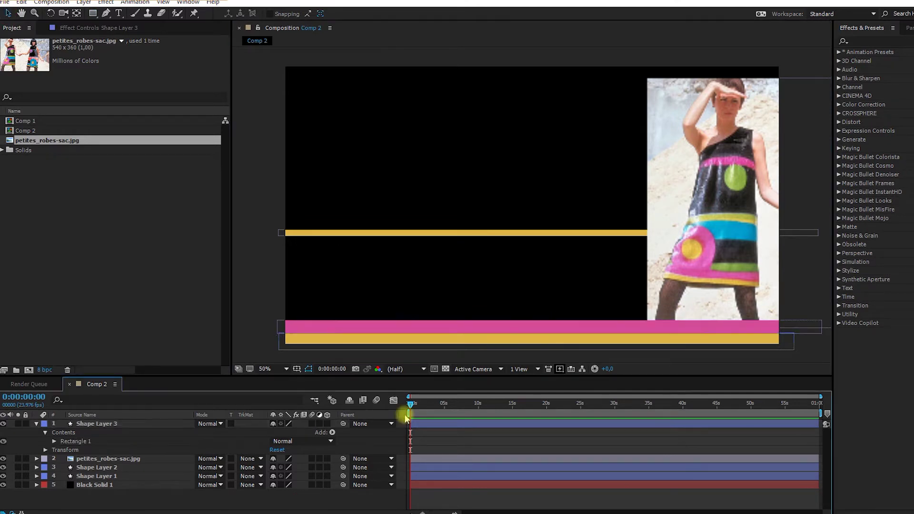
pyautogui.click(36, 423)
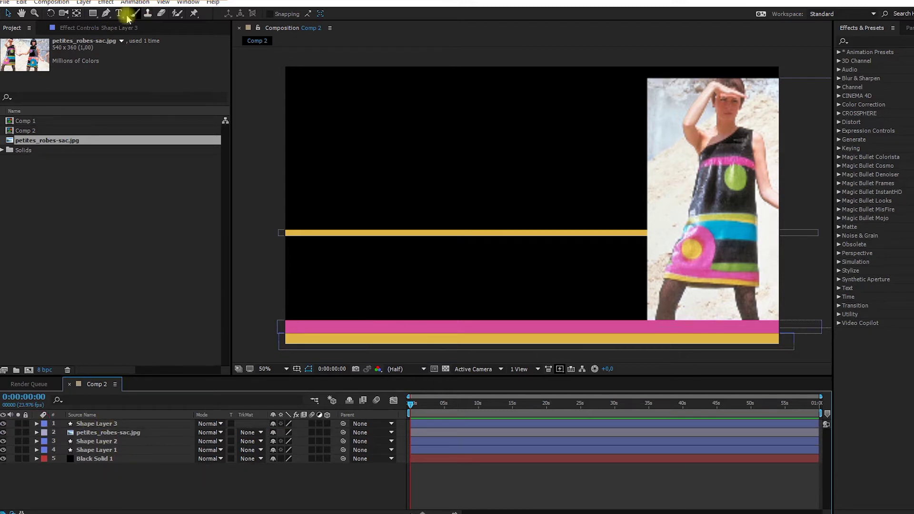
pyautogui.click(93, 13)
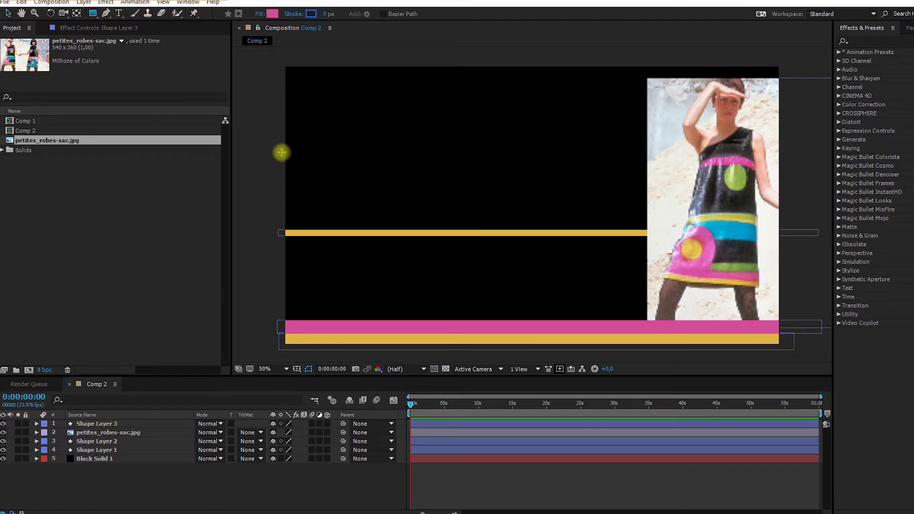
pyautogui.moveTo(280, 159); pyautogui.dragTo(809, 130)
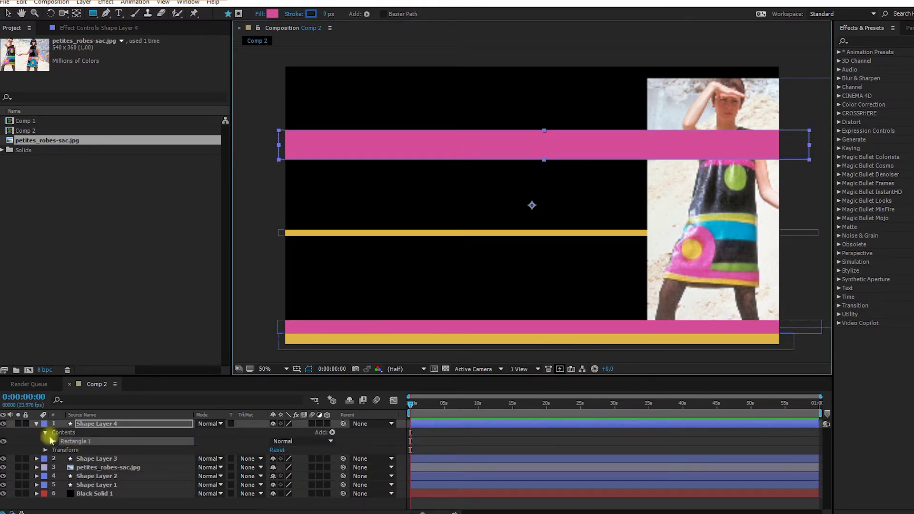
pyautogui.click(36, 424)
pyautogui.click(75, 491)
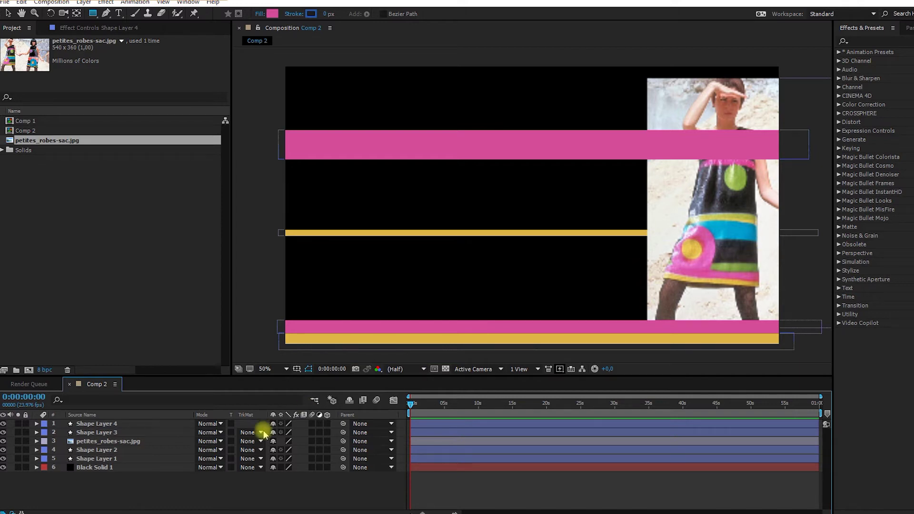
# - Sample green from the dress's circle and draw Shape Layer 5 as a bar above the lower pink stripe
pyautogui.click(272, 14)
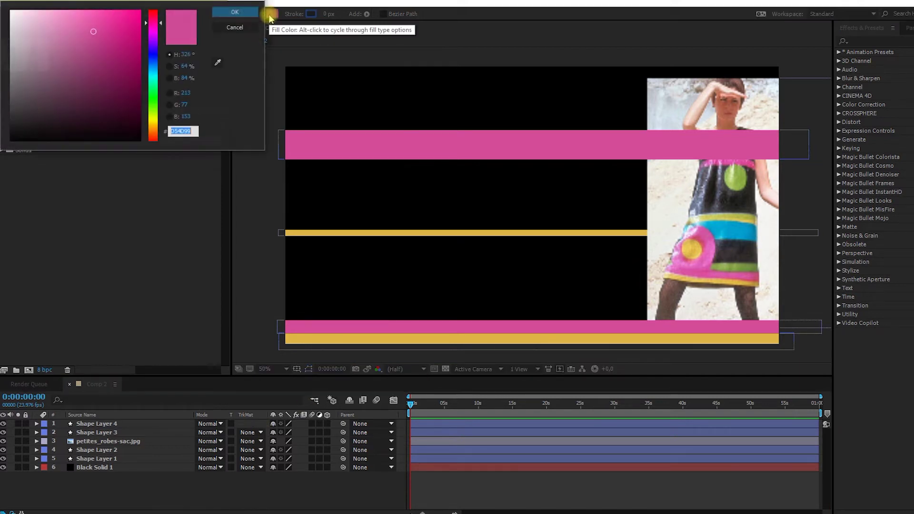
pyautogui.click(221, 61)
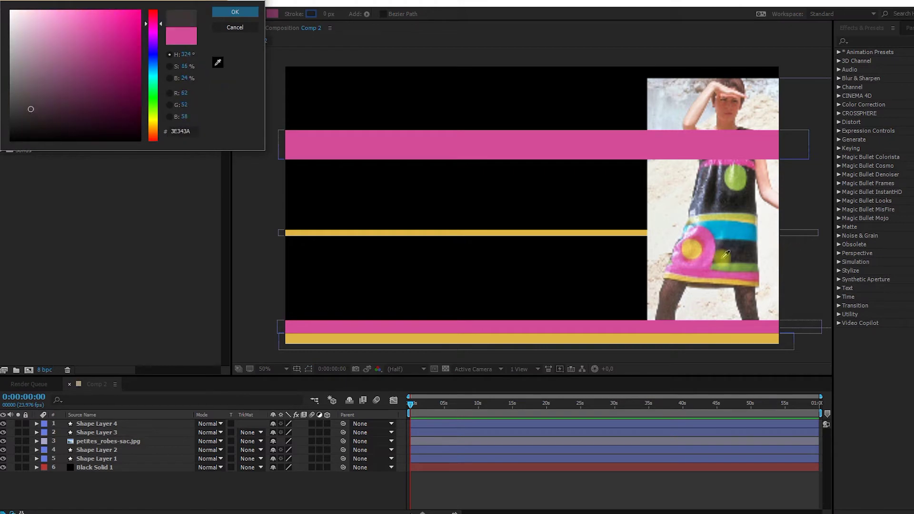
pyautogui.click(727, 267)
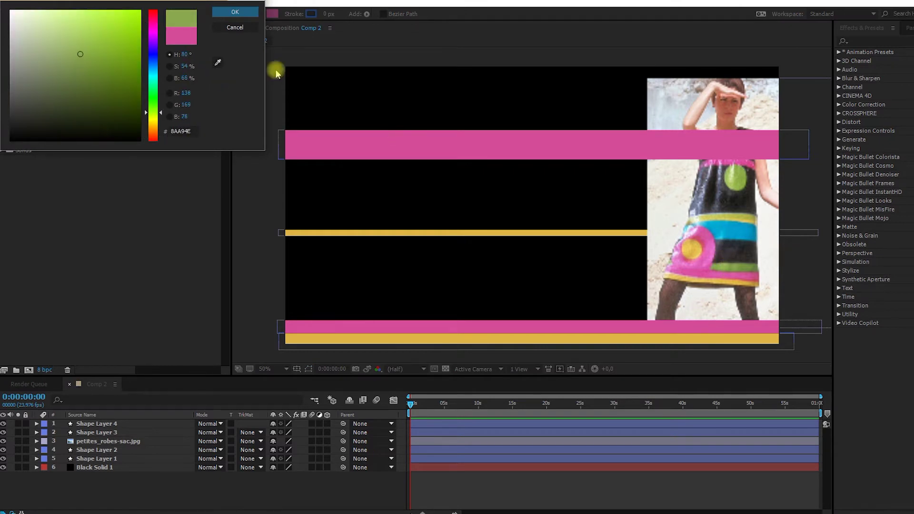
pyautogui.click(235, 12)
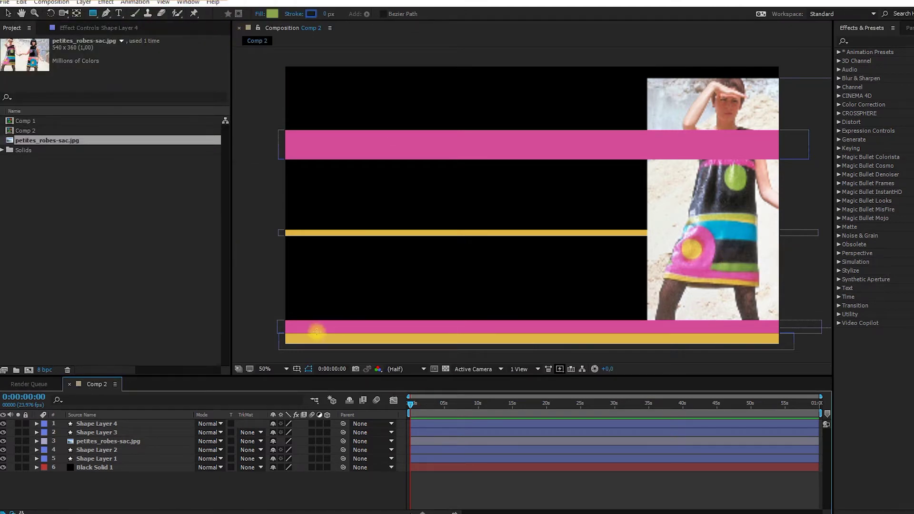
pyautogui.moveTo(283, 320)
pyautogui.mouseDown()
pyautogui.moveTo(808, 280)
pyautogui.moveTo(806, 296)
pyautogui.mouseUp()
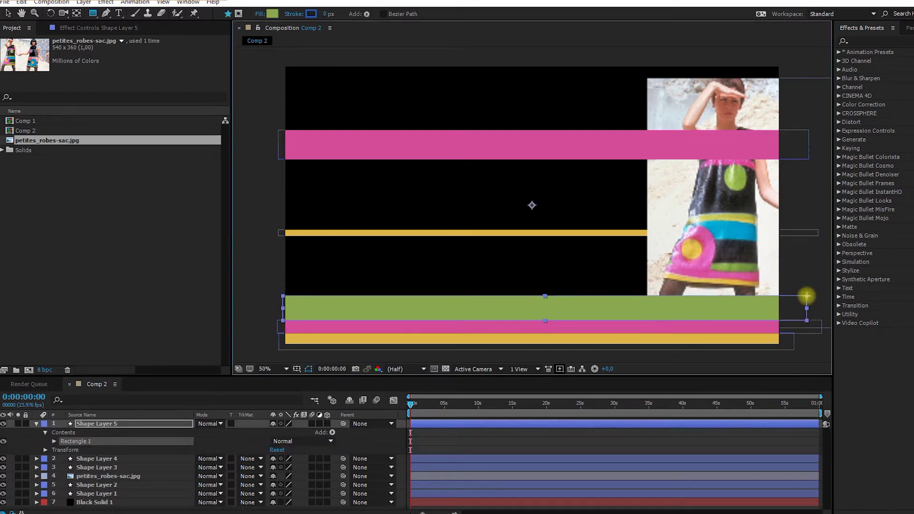
pyautogui.click(37, 425)
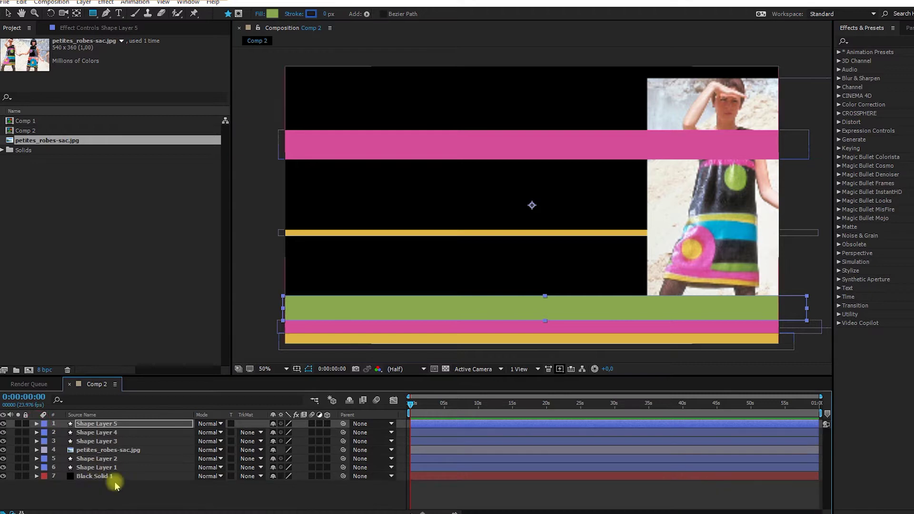
pyautogui.click(121, 495)
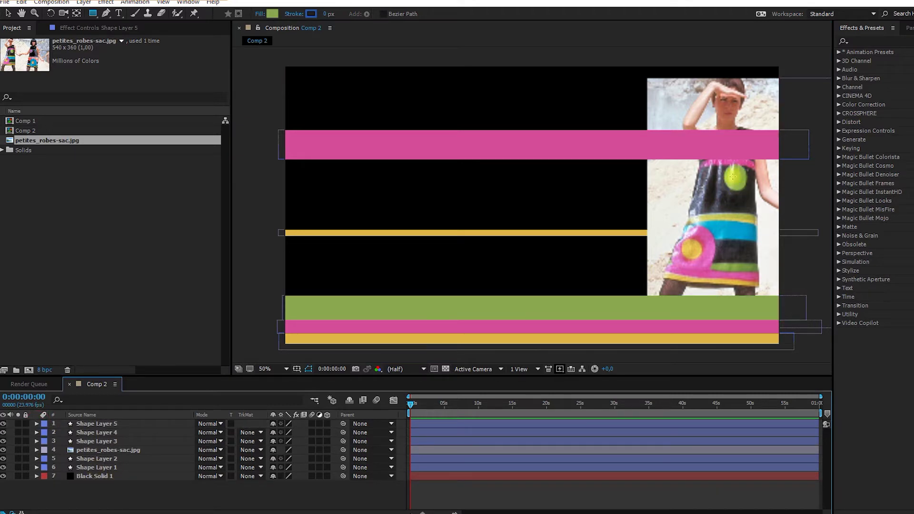
# - Draw a green ellipse near the upper pink bar, then move and shrink it into a small circle
pyautogui.click(95, 17)
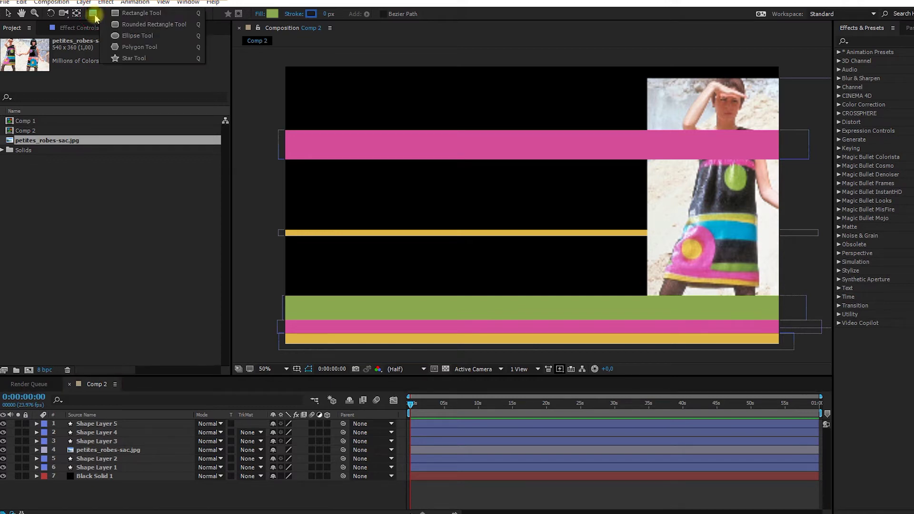
pyautogui.click(119, 36)
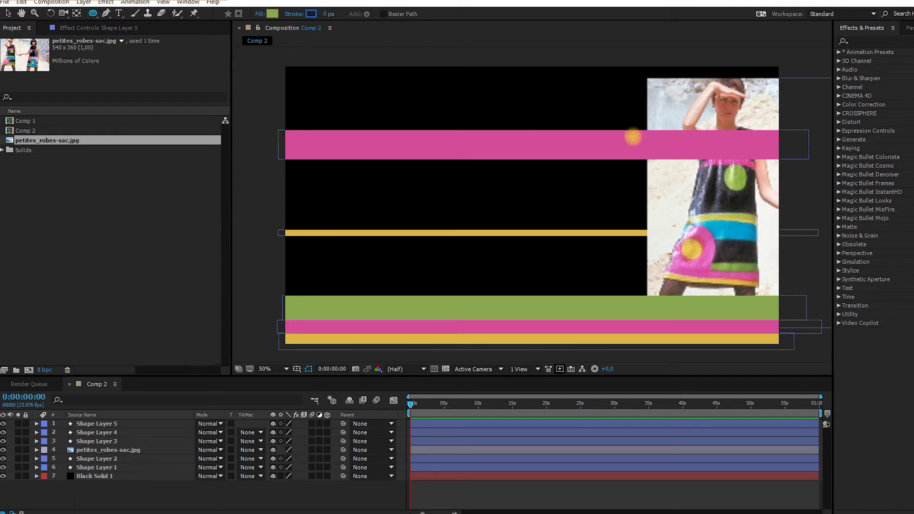
pyautogui.moveTo(623, 162); pyautogui.dragTo(633, 165)
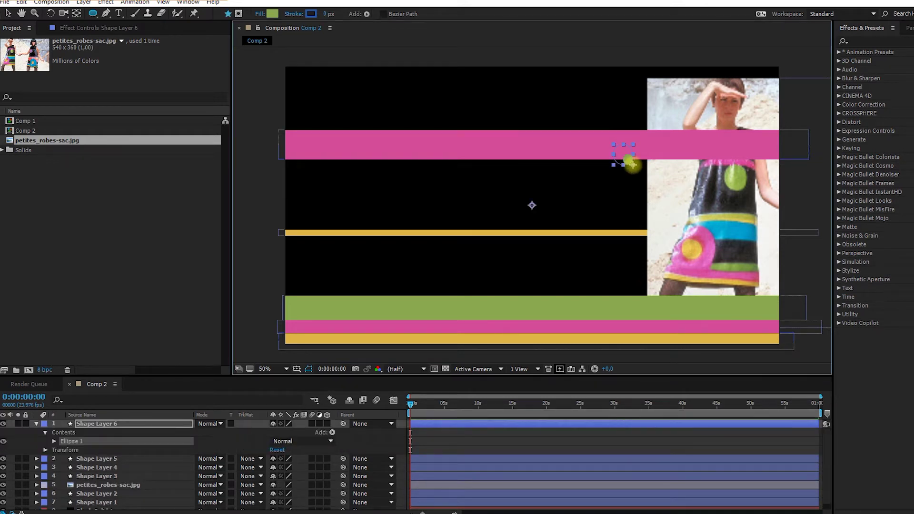
pyautogui.moveTo(638, 171)
pyautogui.mouseDown()
pyautogui.moveTo(653, 193)
pyautogui.moveTo(634, 180)
pyautogui.moveTo(667, 209)
pyautogui.moveTo(643, 194)
pyautogui.mouseUp()
pyautogui.click(9, 14)
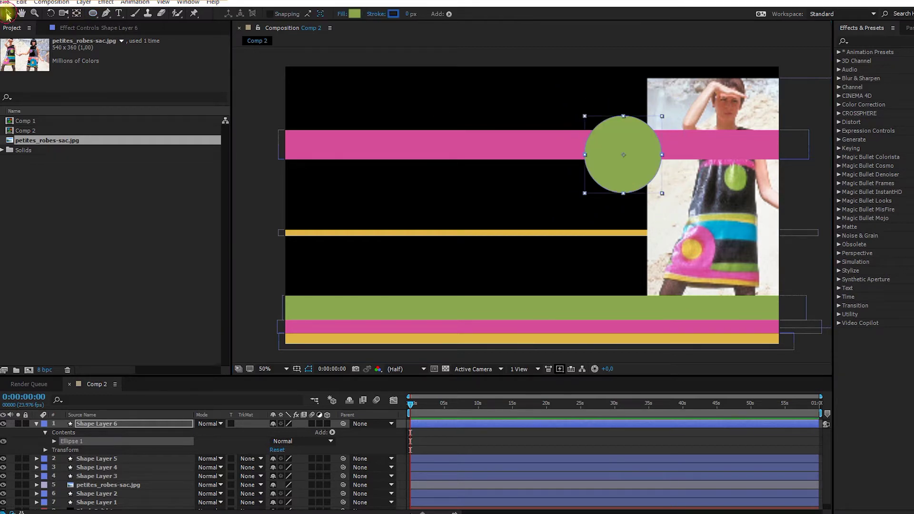
pyautogui.moveTo(632, 173); pyautogui.dragTo(659, 199)
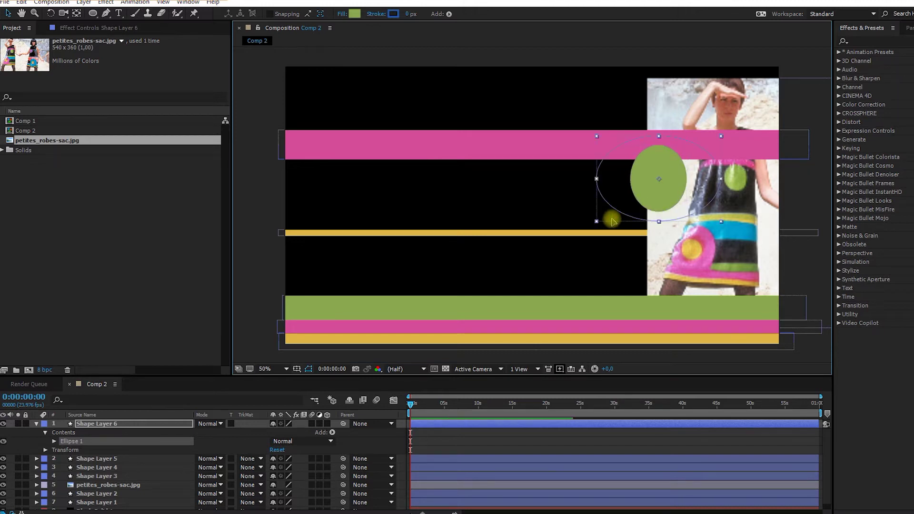
pyautogui.moveTo(612, 220); pyautogui.dragTo(671, 190)
pyautogui.click(36, 423)
pyautogui.click(92, 507)
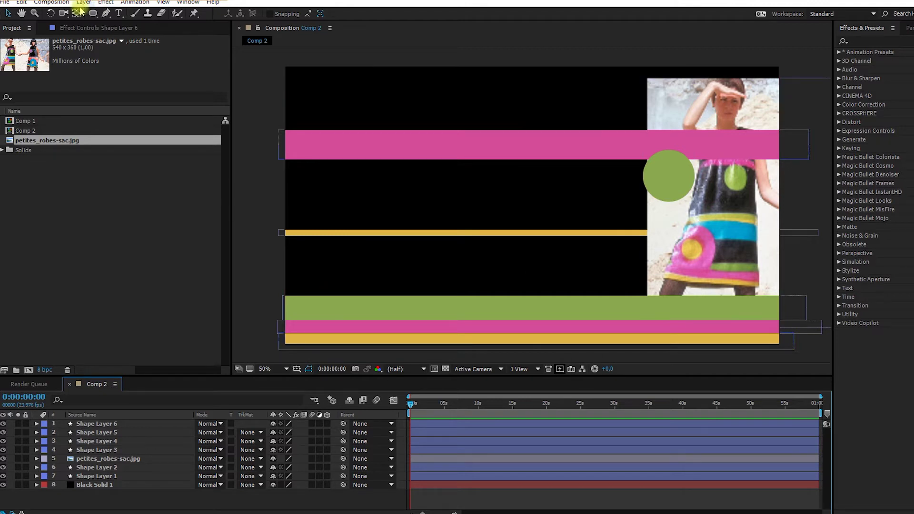
# - Sample cyan from the dress's blue stripe and draw Shape Layer 7 as a bar across the middle
pyautogui.moveTo(93, 18); pyautogui.dragTo(119, 24)
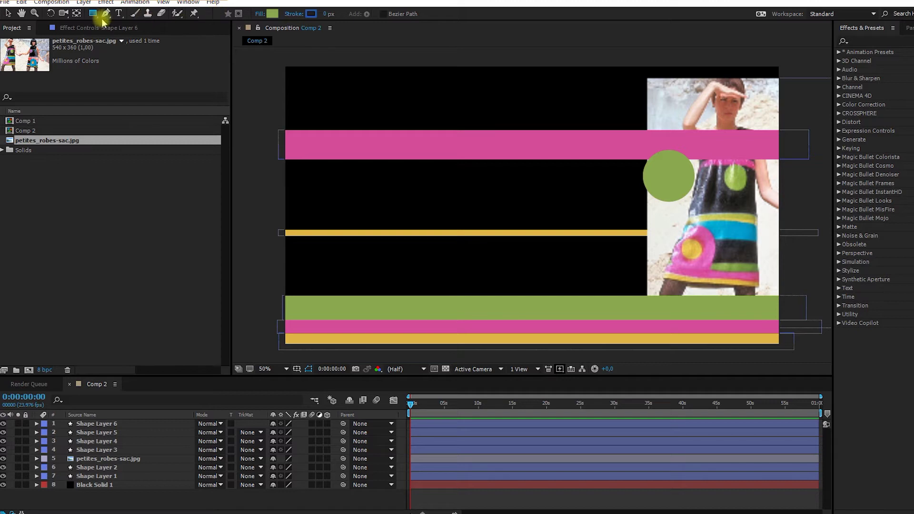
pyautogui.click(274, 13)
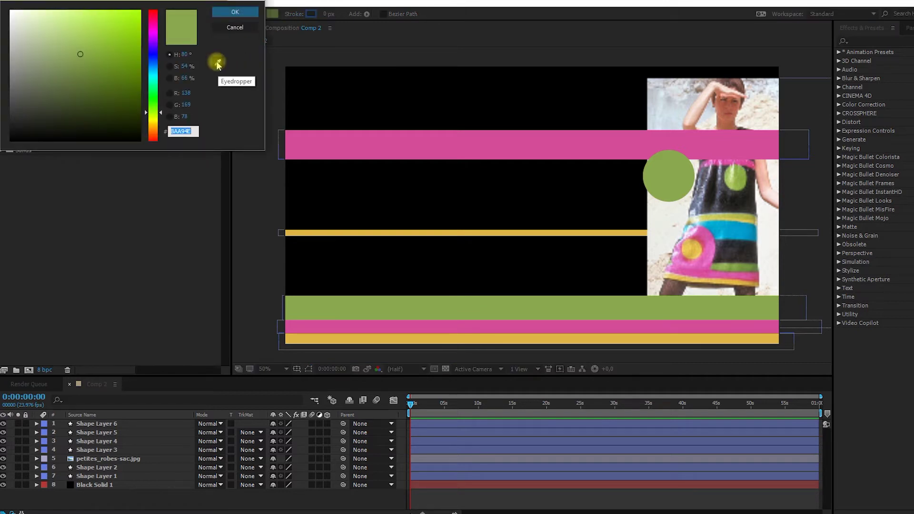
pyautogui.click(218, 63)
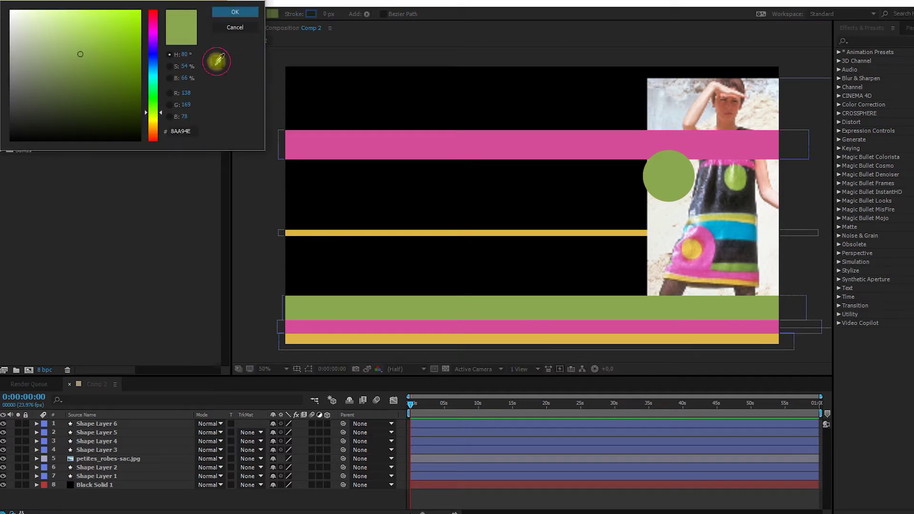
pyautogui.click(721, 231)
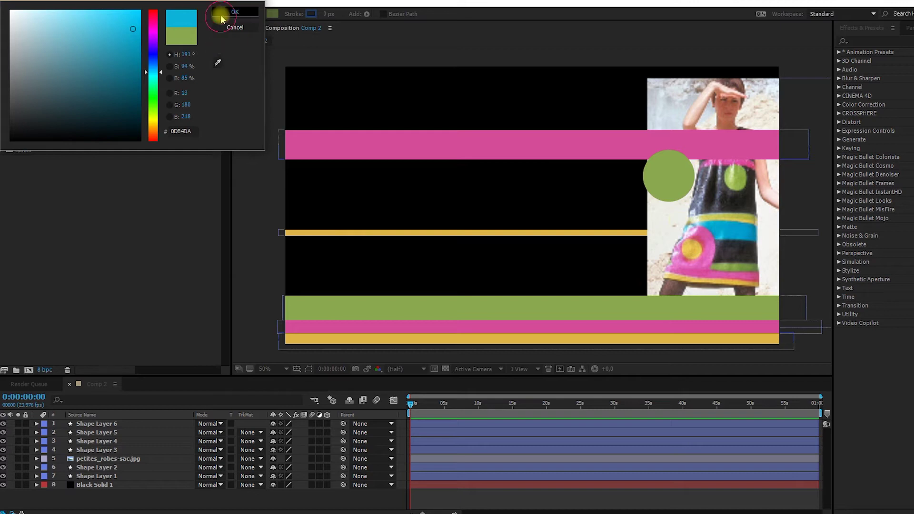
pyautogui.click(224, 13)
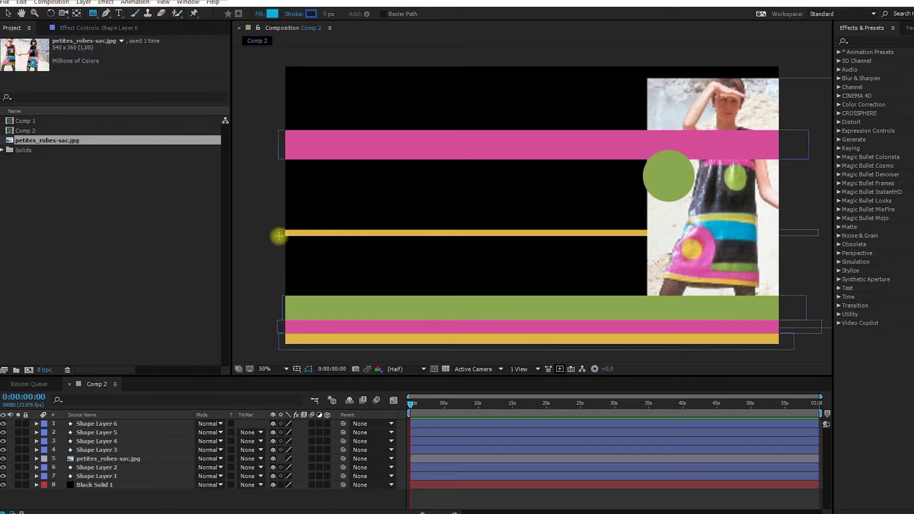
pyautogui.moveTo(278, 235); pyautogui.dragTo(806, 265)
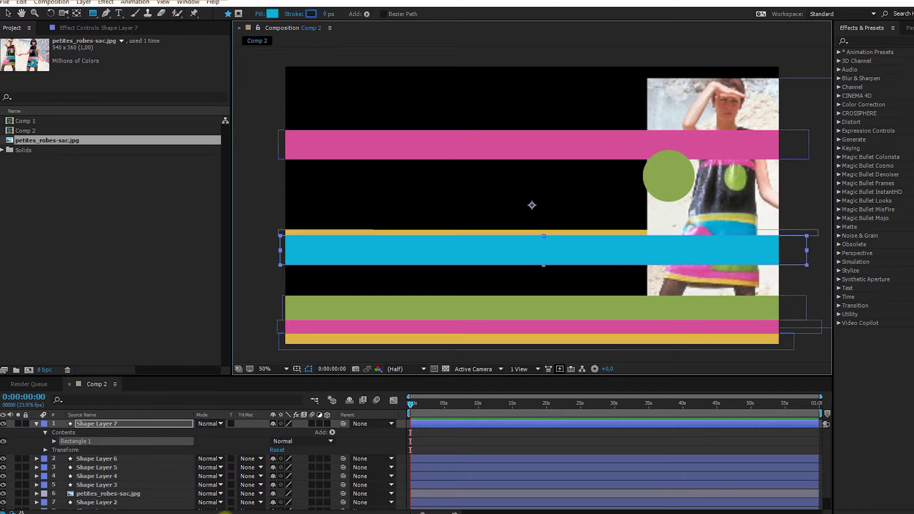
pyautogui.click(36, 423)
pyautogui.click(74, 502)
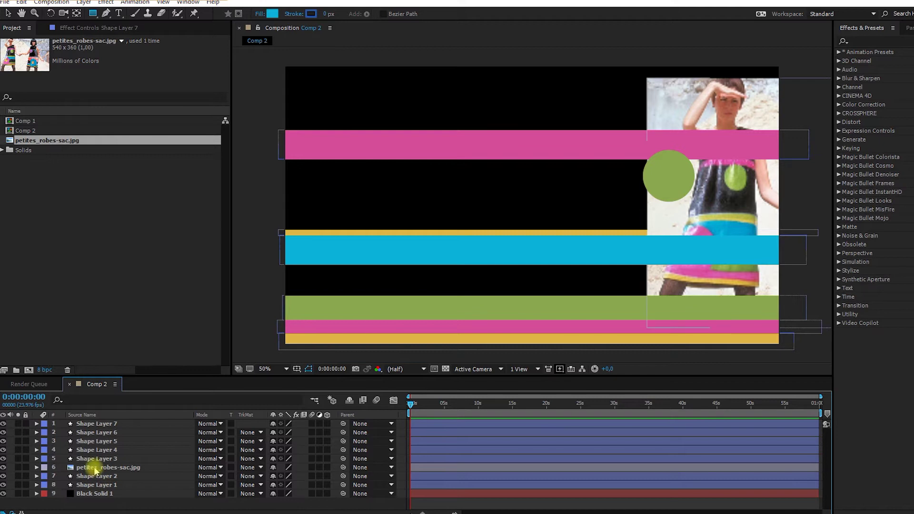
# - Move the petites_robes-sac.jpg layer to the top of the layer stack, above all the coloured bars
pyautogui.moveTo(95, 468); pyautogui.dragTo(100, 425)
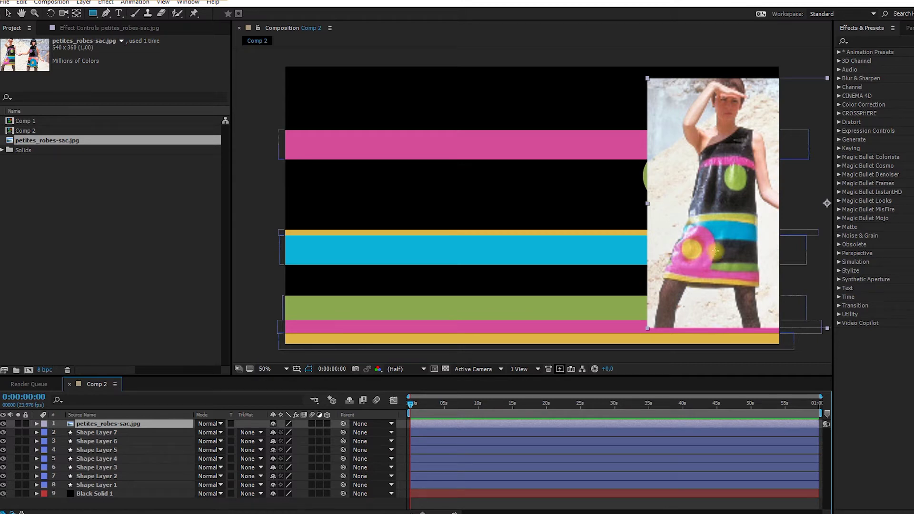
pyautogui.moveTo(94, 19); pyautogui.dragTo(115, 35)
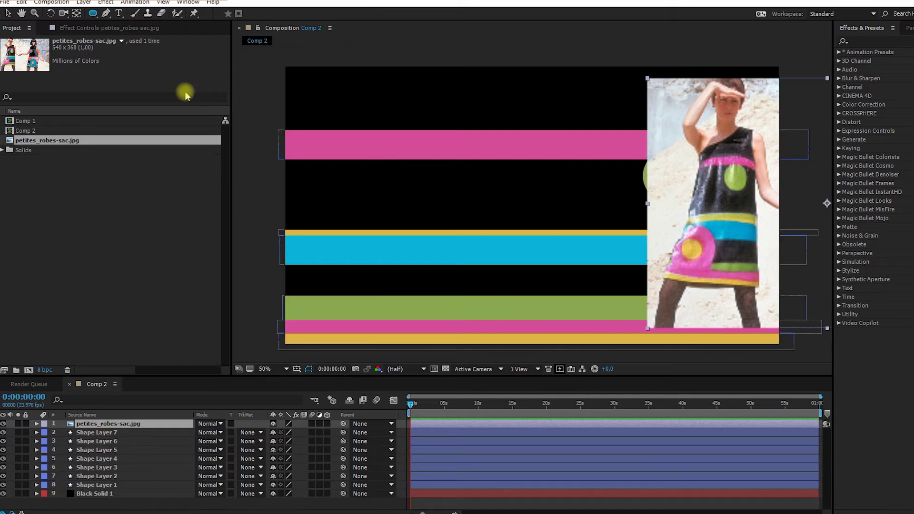
pyautogui.click(121, 509)
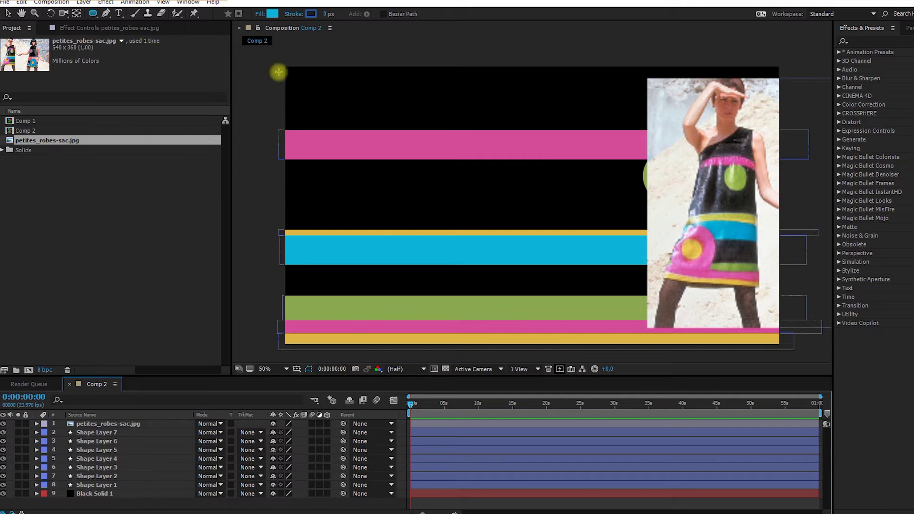
# - Sample pink from the upper pink bar and draw a large pink circle over the green bar
pyautogui.click(272, 15)
pyautogui.click(217, 62)
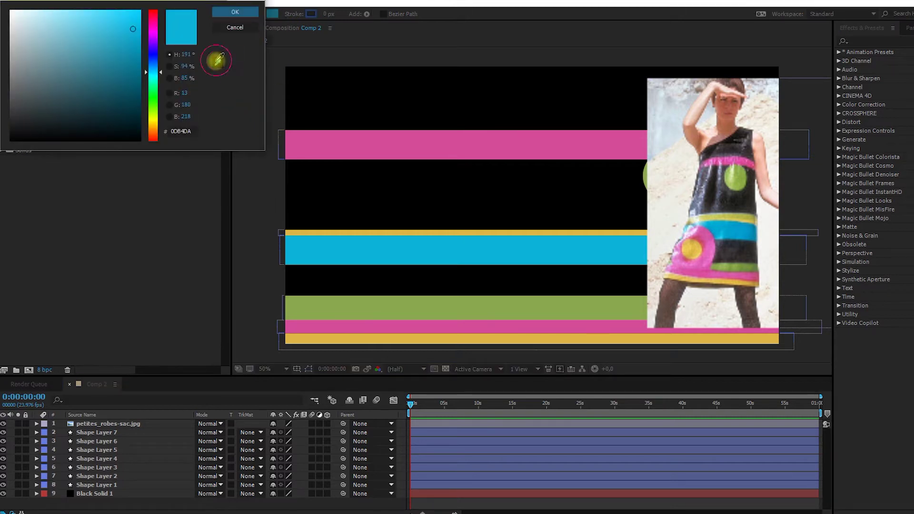
pyautogui.click(369, 138)
pyautogui.press('Return')
pyautogui.click(327, 308)
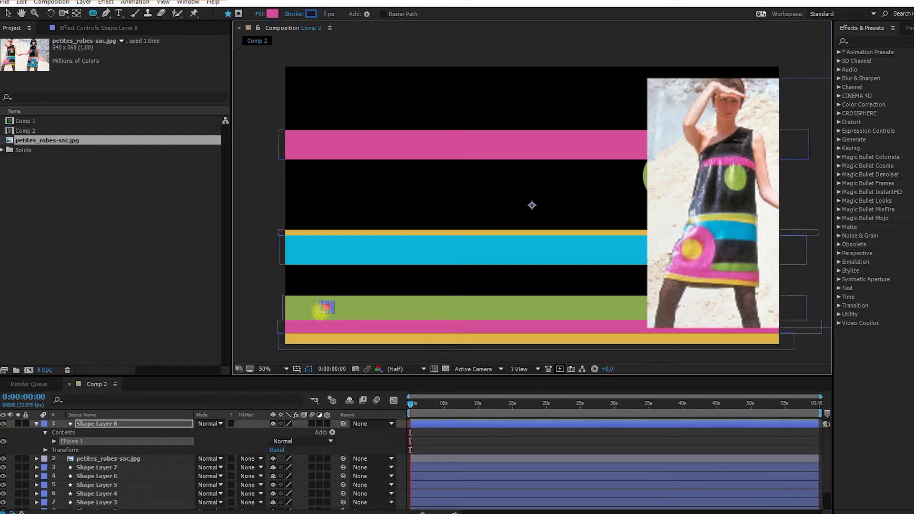
pyautogui.moveTo(320, 311); pyautogui.dragTo(291, 343)
# - Center the pink circle's anchor point and move the circle up and to the right
pyautogui.press('v')
pyautogui.hotkey('ctrl', 'alt', 'Home')
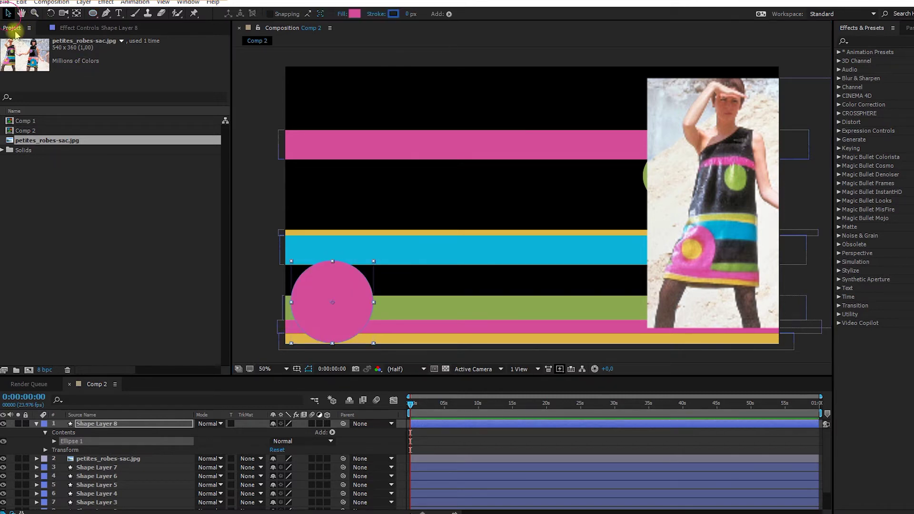
pyautogui.click(351, 304)
pyautogui.moveTo(352, 305); pyautogui.dragTo(363, 290)
pyautogui.click(37, 423)
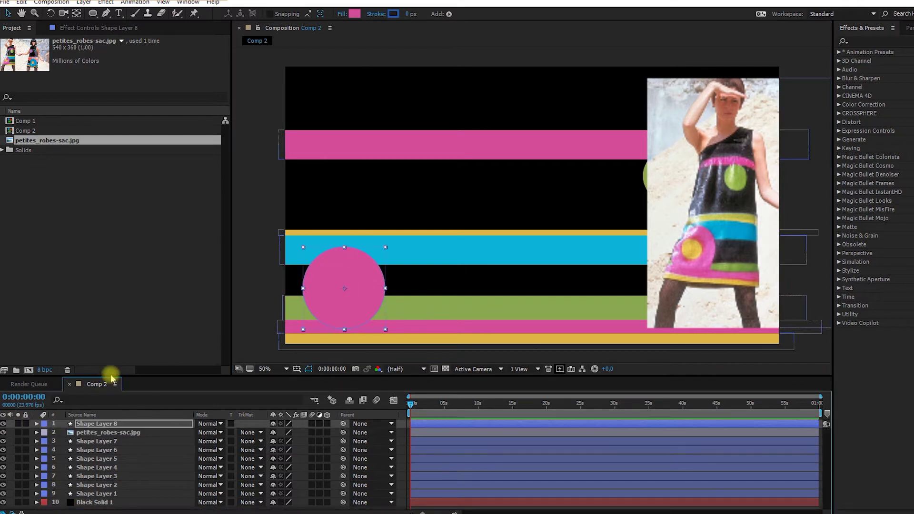
pyautogui.moveTo(113, 375); pyautogui.dragTo(113, 352)
pyautogui.click(131, 500)
# - Set the ellipse fill to the yellow sampled from the stripes
pyautogui.click(93, 14)
pyautogui.click(274, 14)
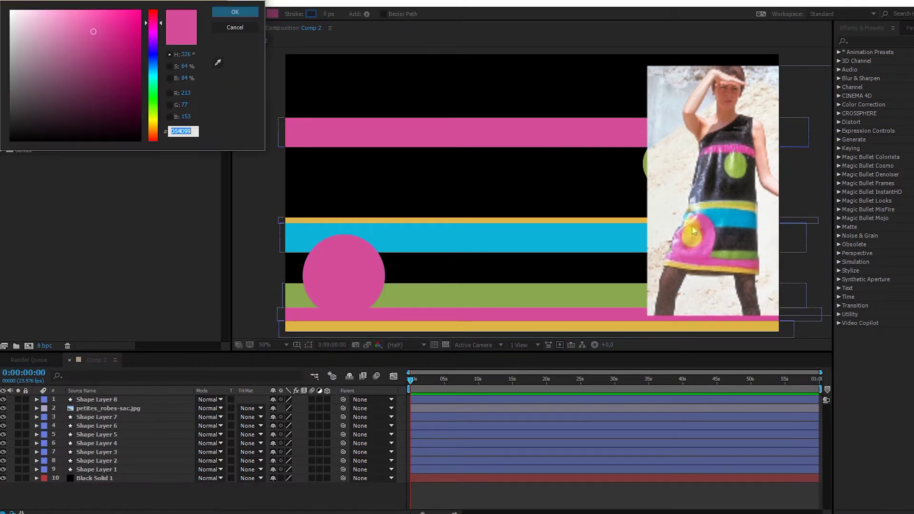
pyautogui.click(217, 62)
pyautogui.click(591, 220)
pyautogui.click(222, 14)
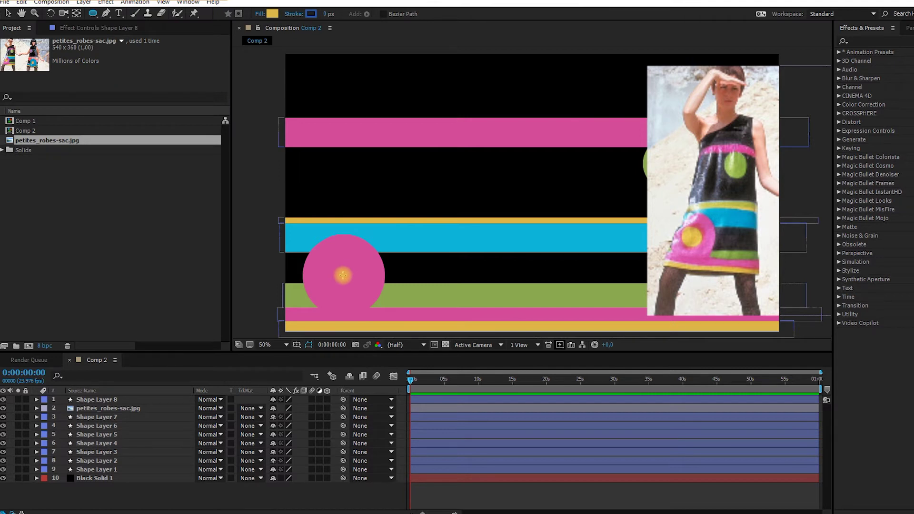
# - Draw a yellow circle (Shape Layer 9) centred in the pink circle, then delete the dress photo layer
pyautogui.moveTo(343, 275)
pyautogui.mouseDown()
pyautogui.moveTo(359, 290)
pyautogui.moveTo(351, 282)
pyautogui.mouseUp()
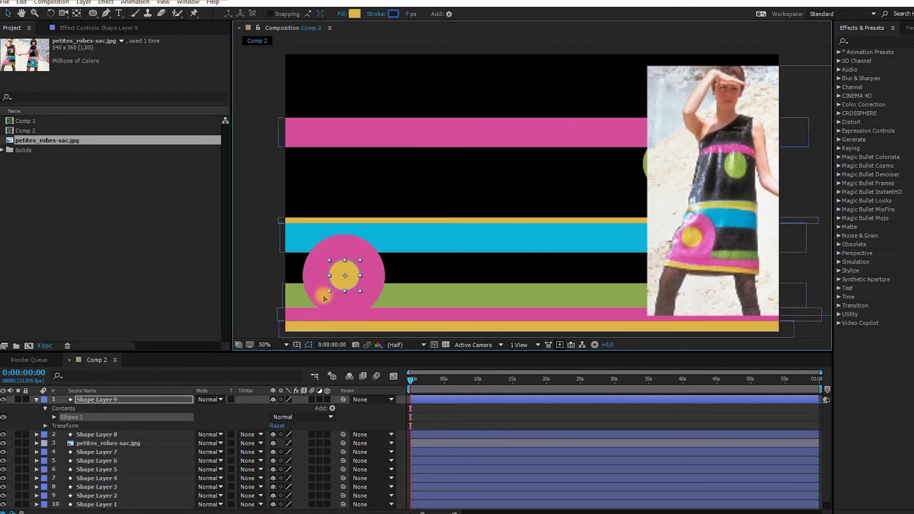
pyautogui.click(74, 443)
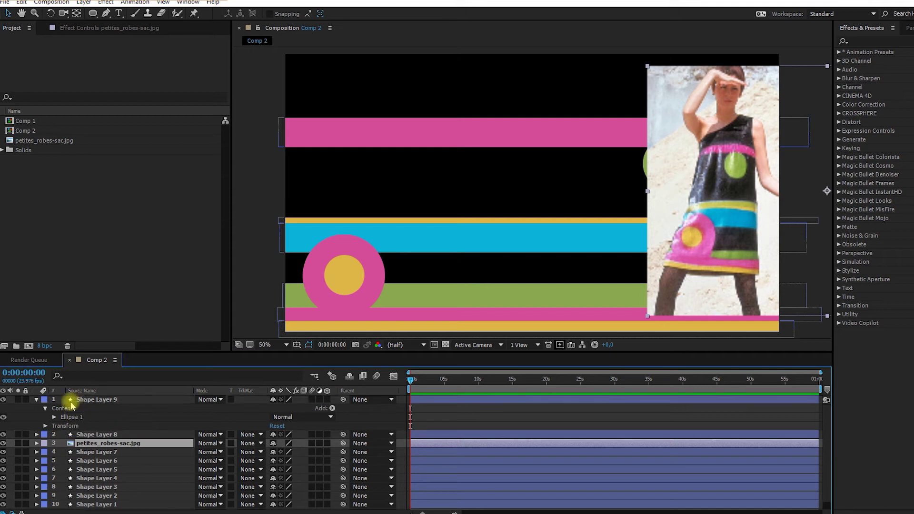
pyautogui.moveTo(71, 405); pyautogui.dragTo(71, 399)
pyautogui.click(3, 401)
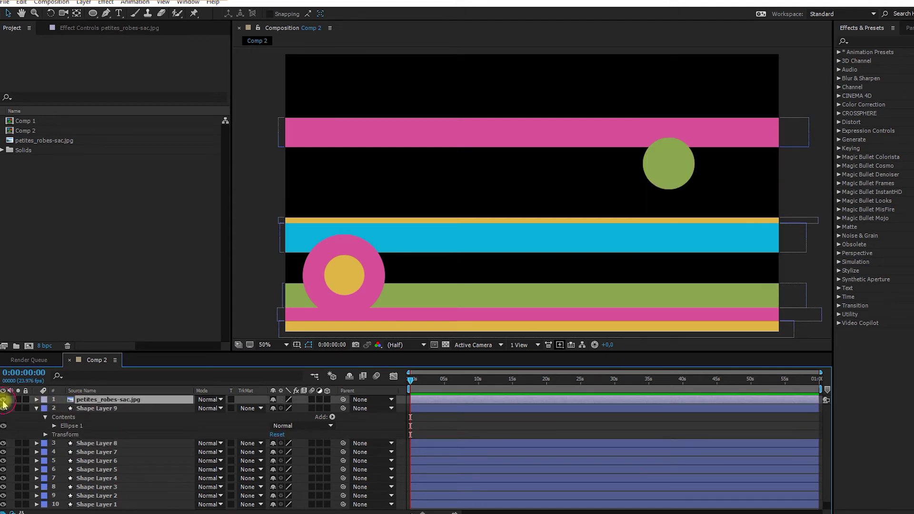
pyautogui.click(3, 401)
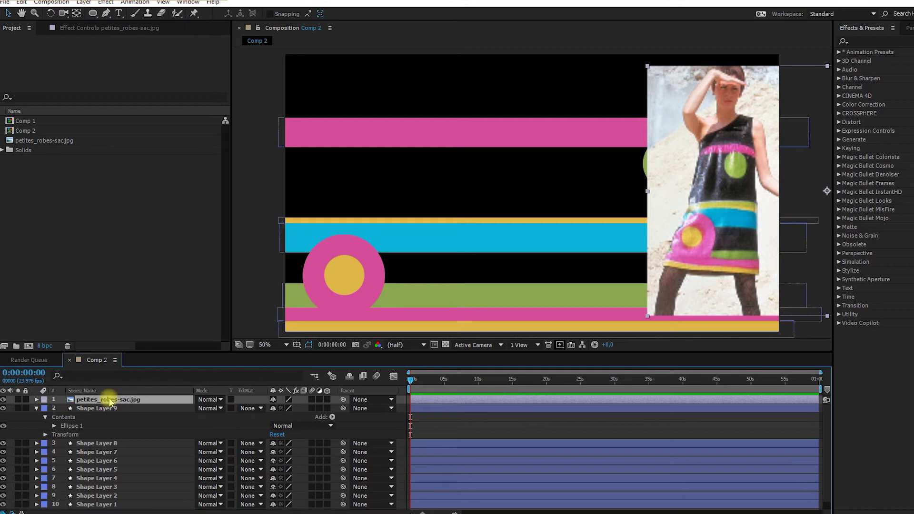
pyautogui.press('Delete')
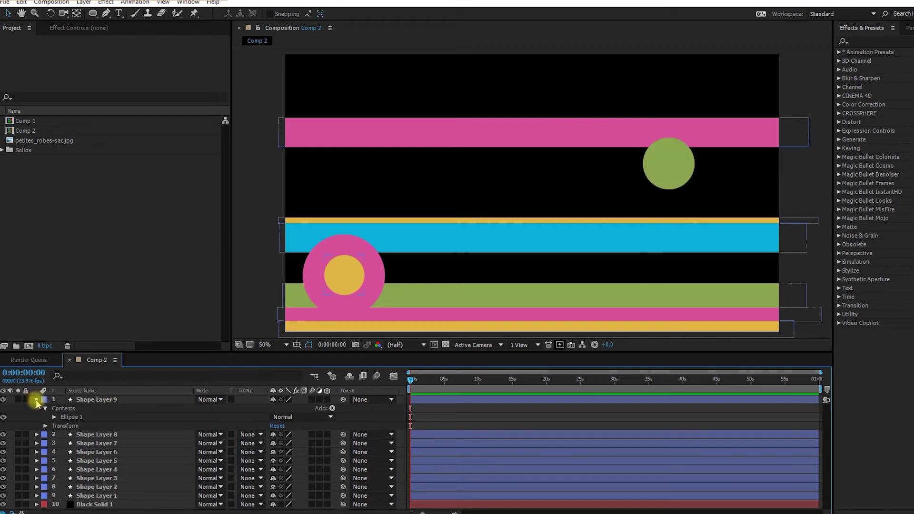
pyautogui.click(37, 400)
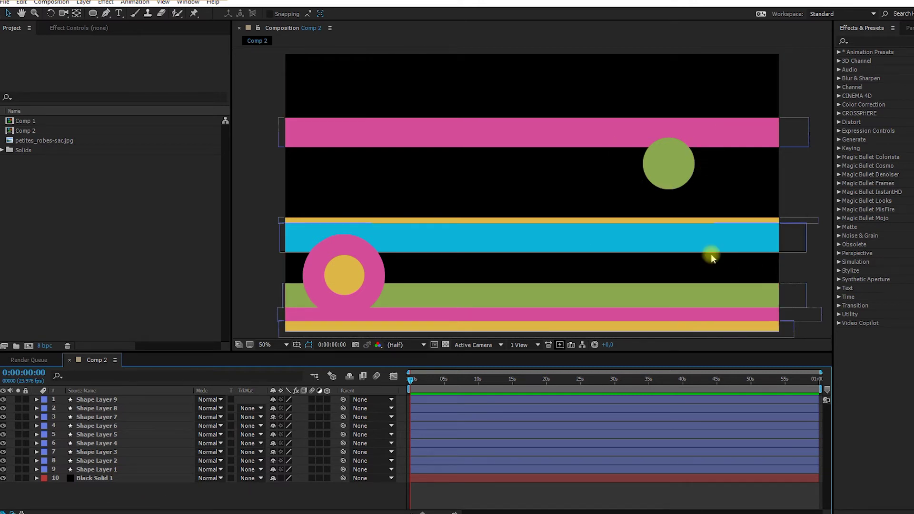
# - Select all layers in Comp 2 and pre-compose them into a new comp named 'shapes'
pyautogui.hotkey('ctrl', 'a')
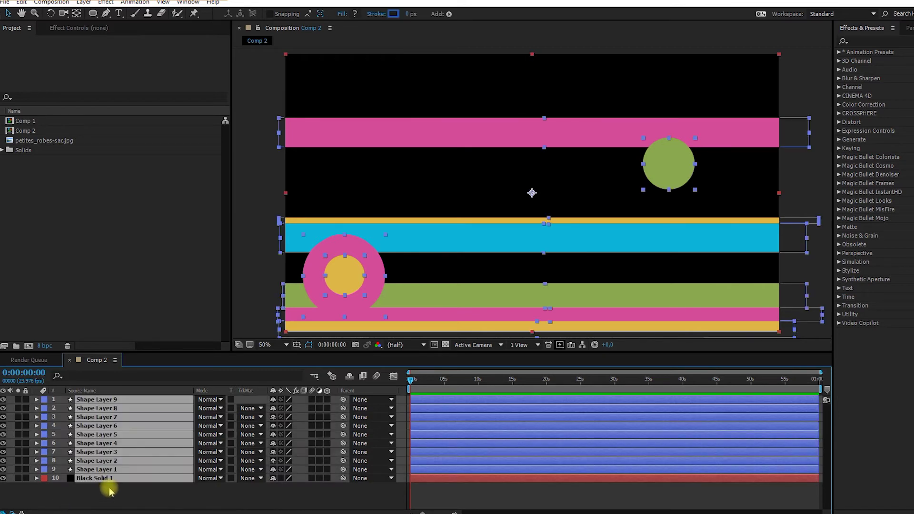
pyautogui.rightClick(109, 462)
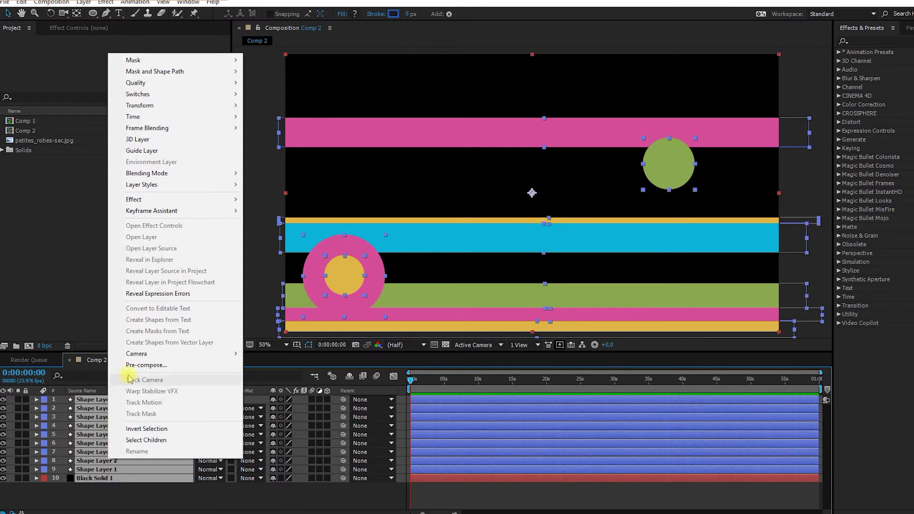
pyautogui.click(138, 368)
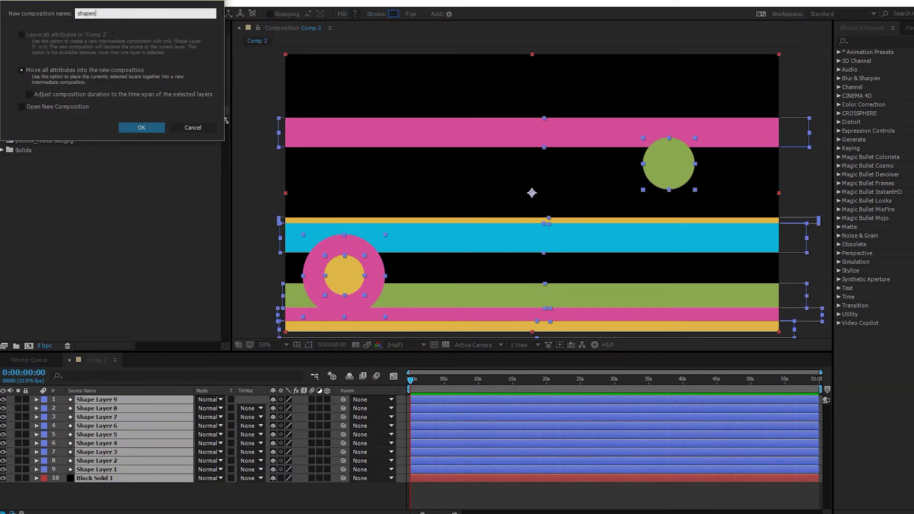
pyautogui.write('shapes')
pyautogui.press('Return')
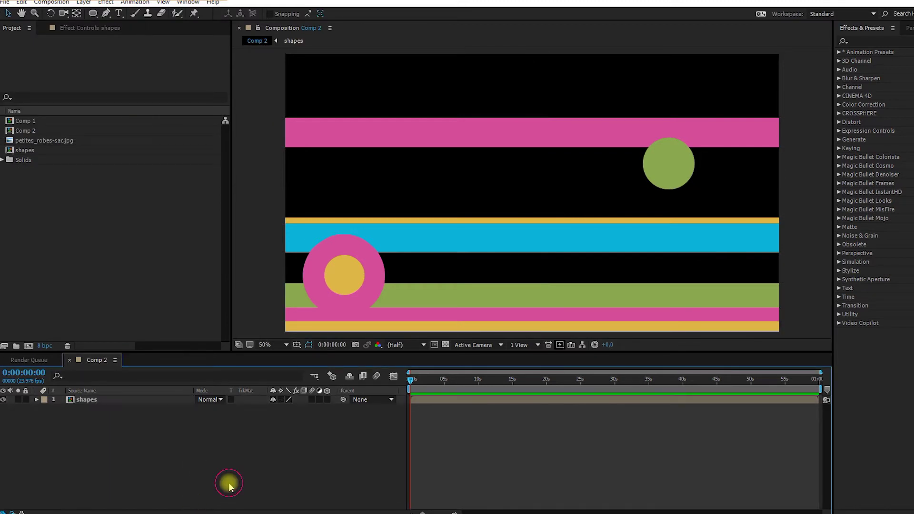
pyautogui.click(864, 42)
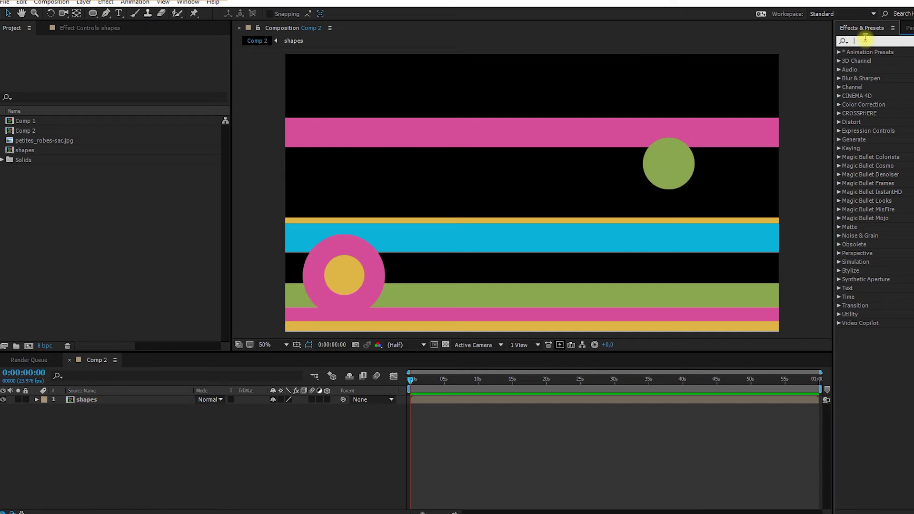
# - Find CC Kaleida in Effects & Presets, apply it to the shapes layer and adjust its size
pyautogui.write('cc kale')
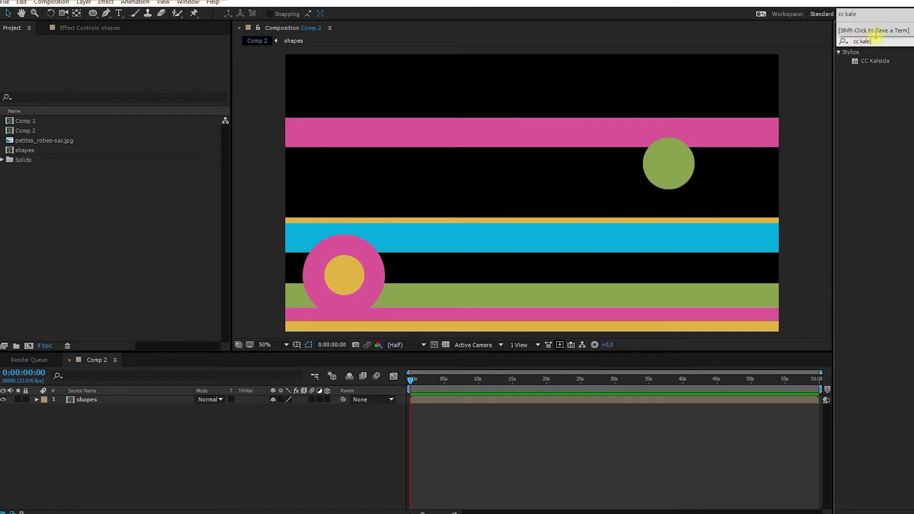
pyautogui.moveTo(875, 60); pyautogui.dragTo(659, 183)
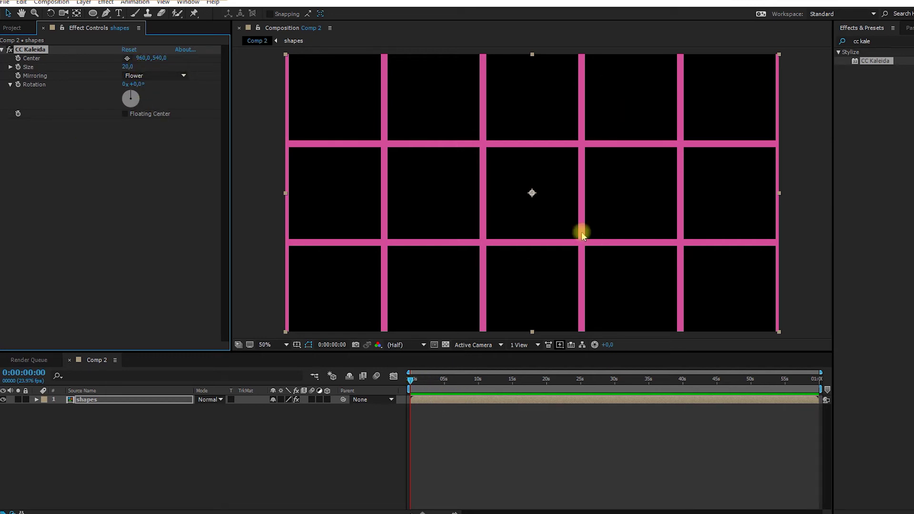
pyautogui.click(399, 386)
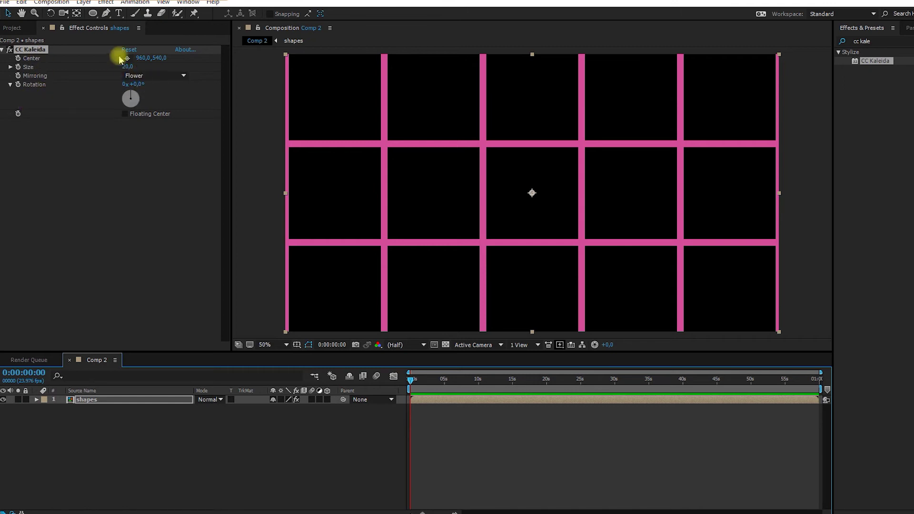
pyautogui.moveTo(128, 65); pyautogui.dragTo(561, 98)
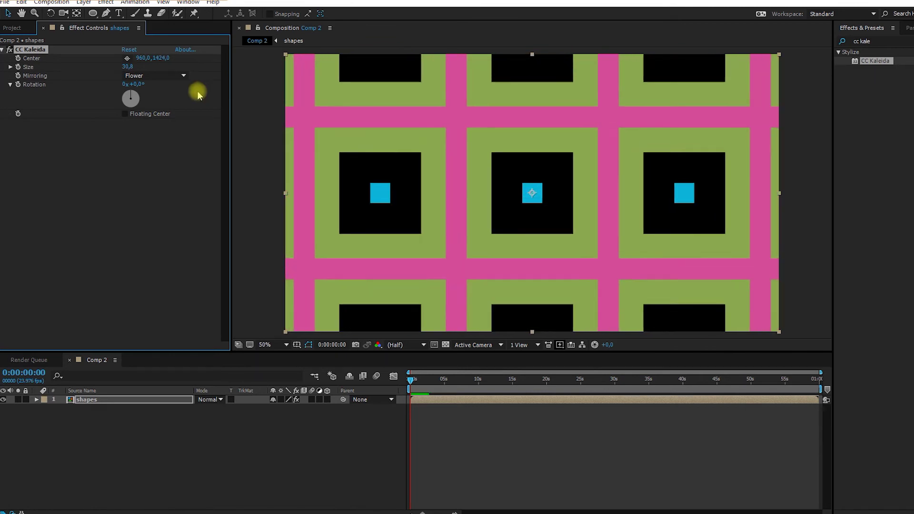
# - Set CC Kaleida mirroring to Starlish, after briefly trying Flower, and enlarge Size to 35,9
pyautogui.click(145, 77)
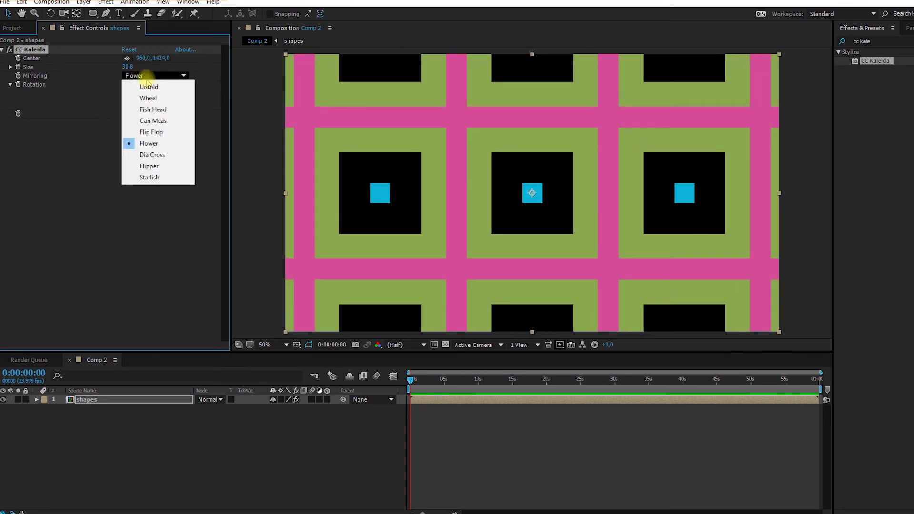
pyautogui.click(148, 177)
pyautogui.click(140, 75)
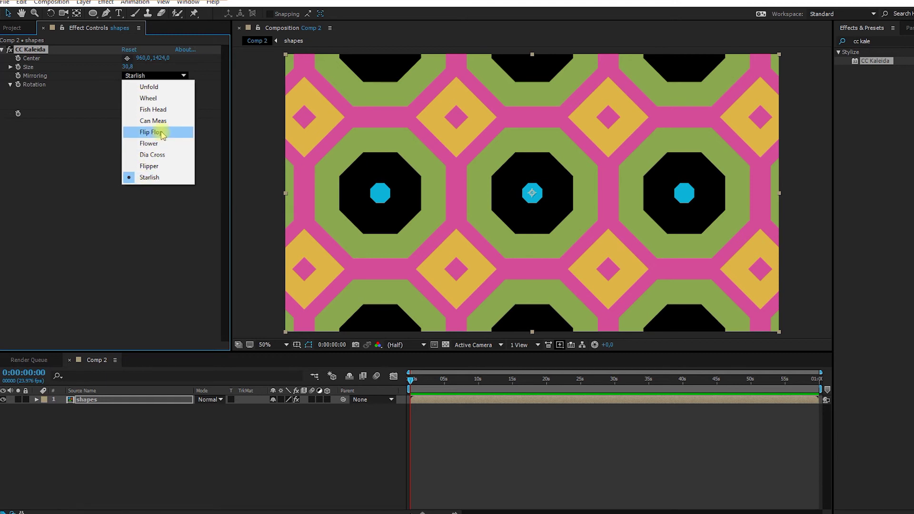
pyautogui.click(153, 143)
pyautogui.click(166, 78)
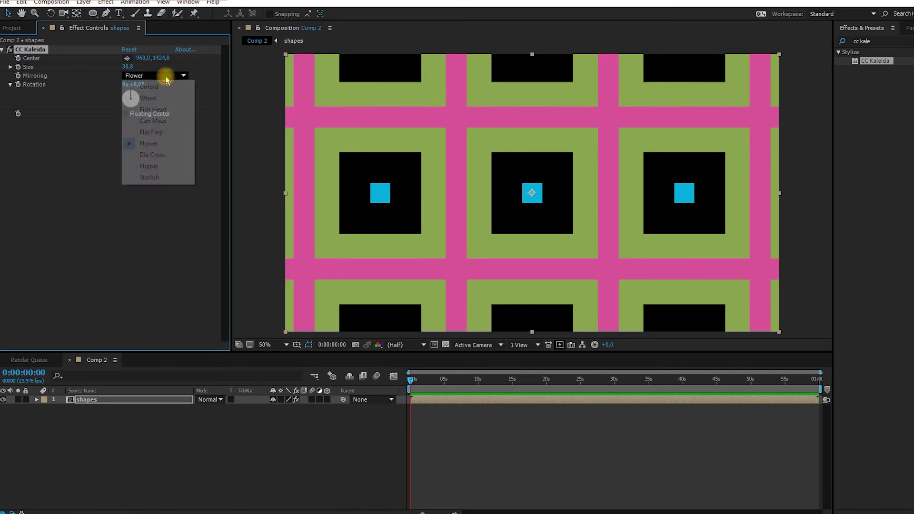
pyautogui.click(149, 177)
pyautogui.moveTo(127, 66); pyautogui.dragTo(224, 135)
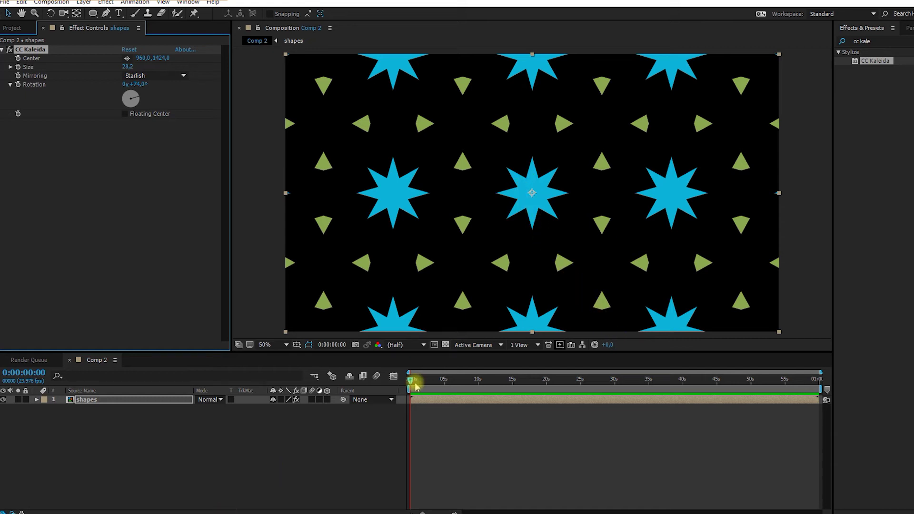
# - Add starting keyframes for CC Kaleida's Center, Size and Rotation
pyautogui.click(36, 401)
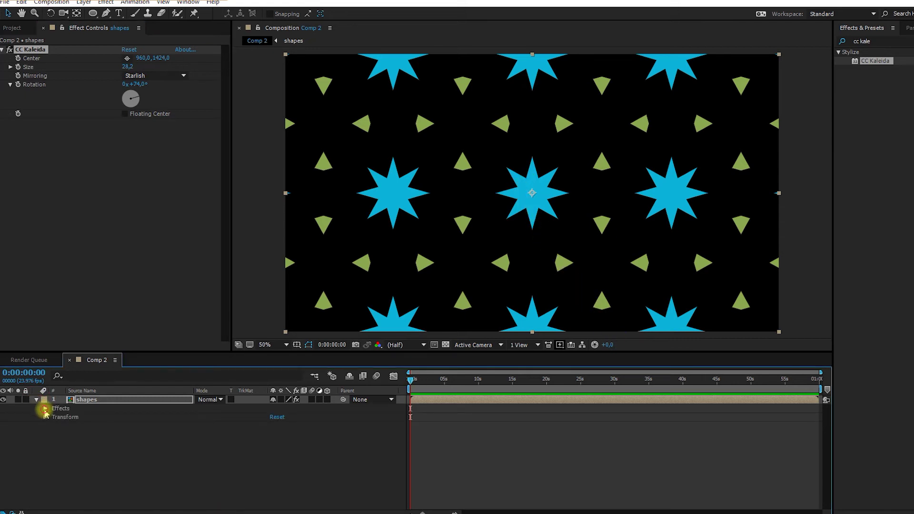
pyautogui.click(45, 409)
pyautogui.click(53, 418)
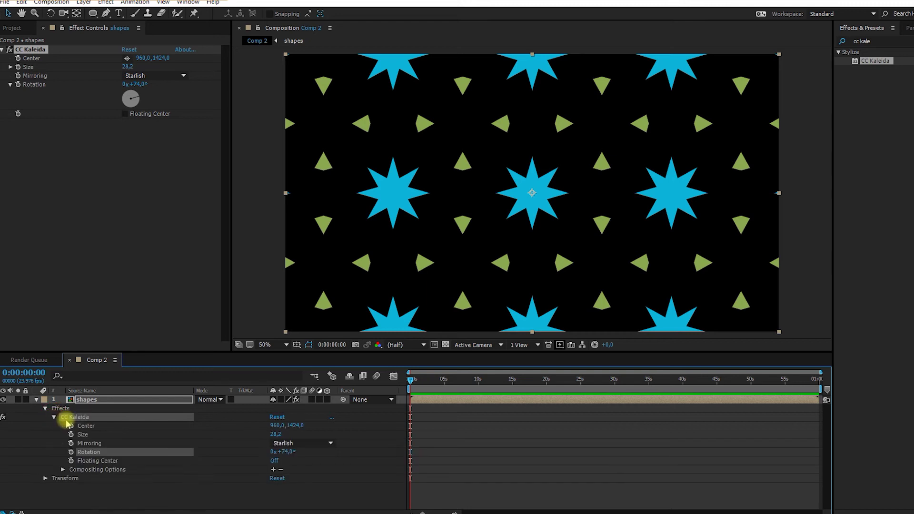
pyautogui.click(71, 426)
pyautogui.click(71, 434)
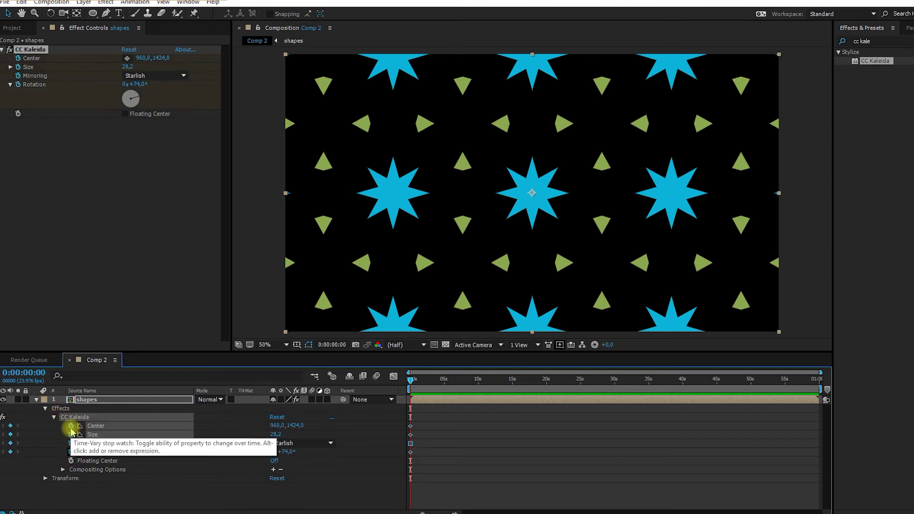
pyautogui.click(71, 443)
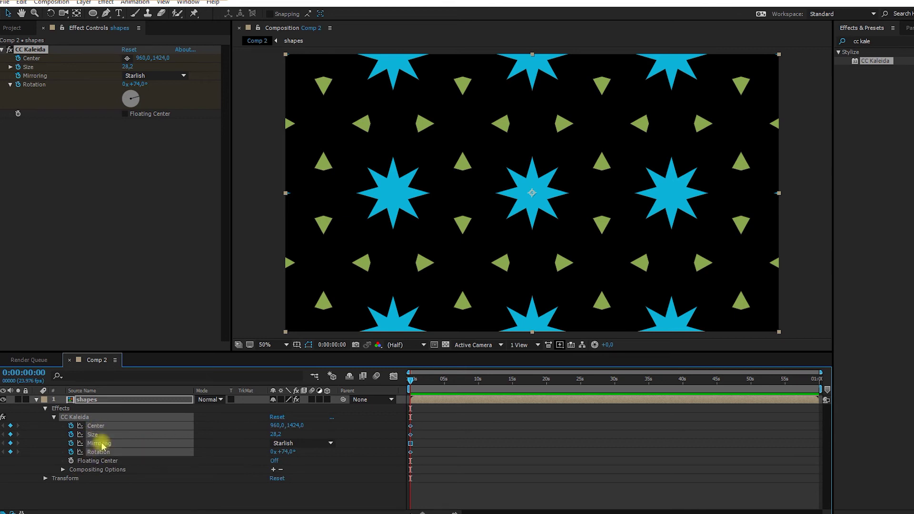
# - At 0:00:58:15, enlarge Size to 79,8 and shift the kaleidoscope Center for the end keyframes
pyautogui.moveTo(416, 381); pyautogui.dragTo(812, 382)
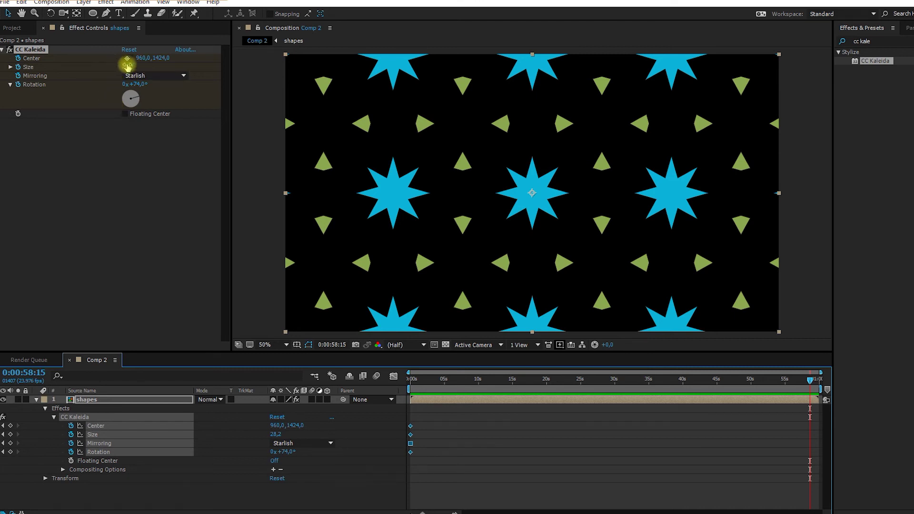
pyautogui.moveTo(127, 67); pyautogui.dragTo(412, 88)
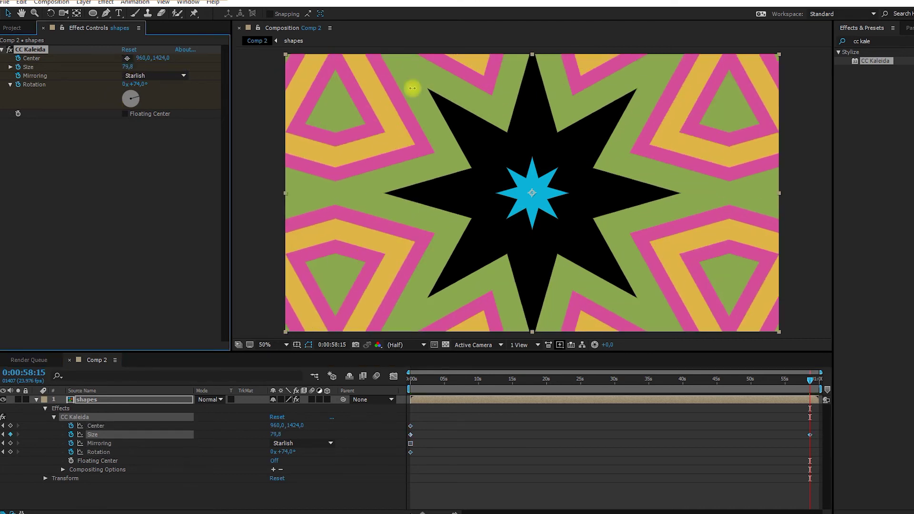
pyautogui.moveTo(164, 58); pyautogui.dragTo(586, 133)
# - Apply Easy Ease Out to the starting keyframes at 0:00
pyautogui.press('Home')
pyautogui.click(410, 452)
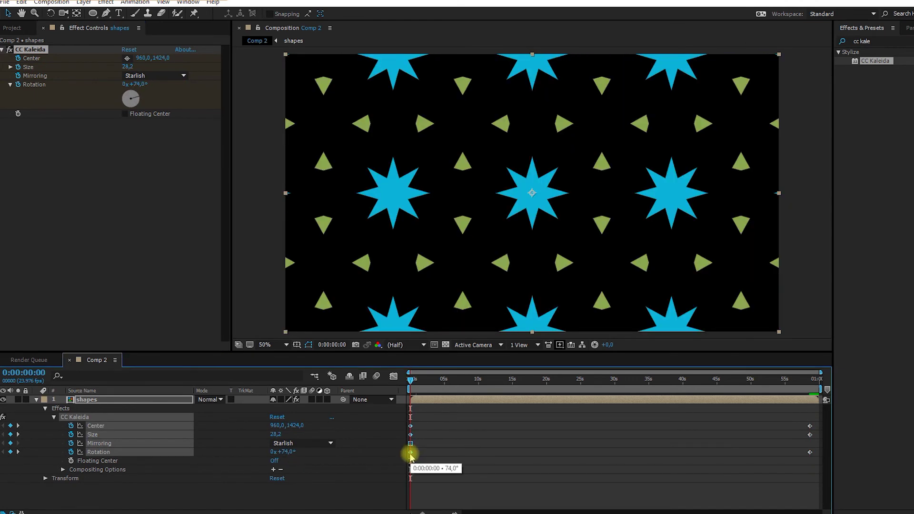
pyautogui.moveTo(424, 418); pyautogui.dragTo(408, 461)
pyautogui.rightClick(411, 453)
pyautogui.moveTo(469, 447)
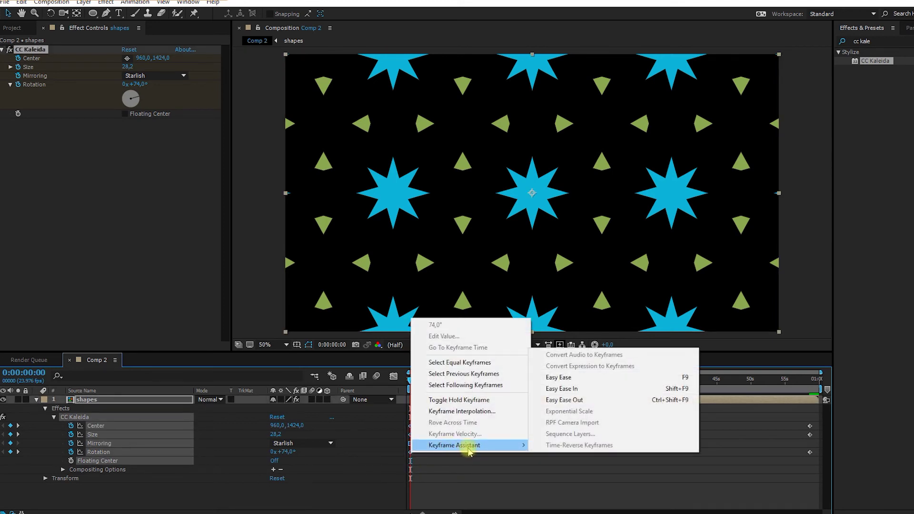
pyautogui.click(564, 400)
# - Apply Easy Ease In to the three ending keyframes, nudge them slightly later, and preview
pyautogui.moveTo(414, 379); pyautogui.dragTo(616, 380)
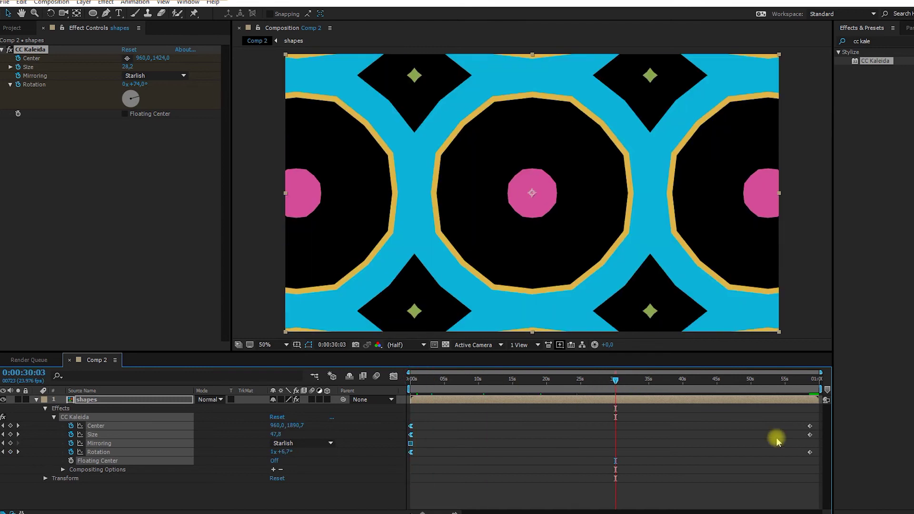
pyautogui.moveTo(802, 456); pyautogui.dragTo(812, 429)
pyautogui.rightClick(811, 427)
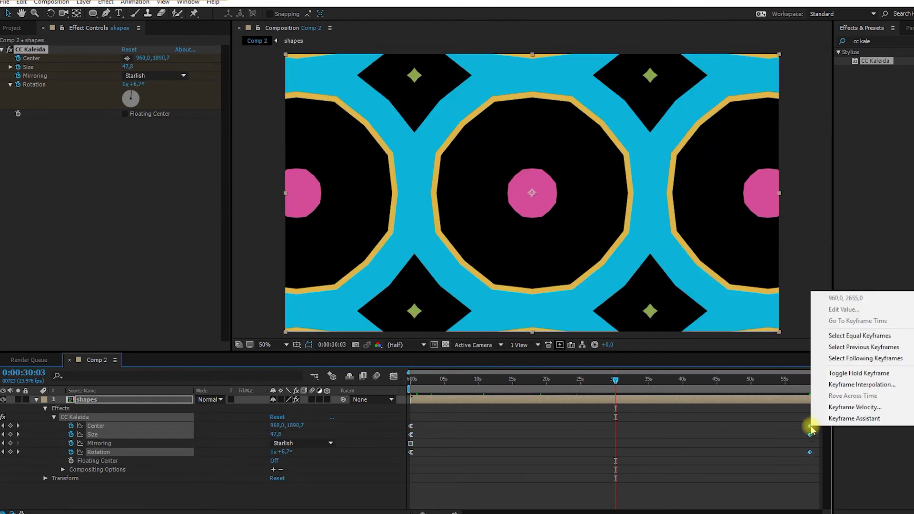
pyautogui.moveTo(820, 419)
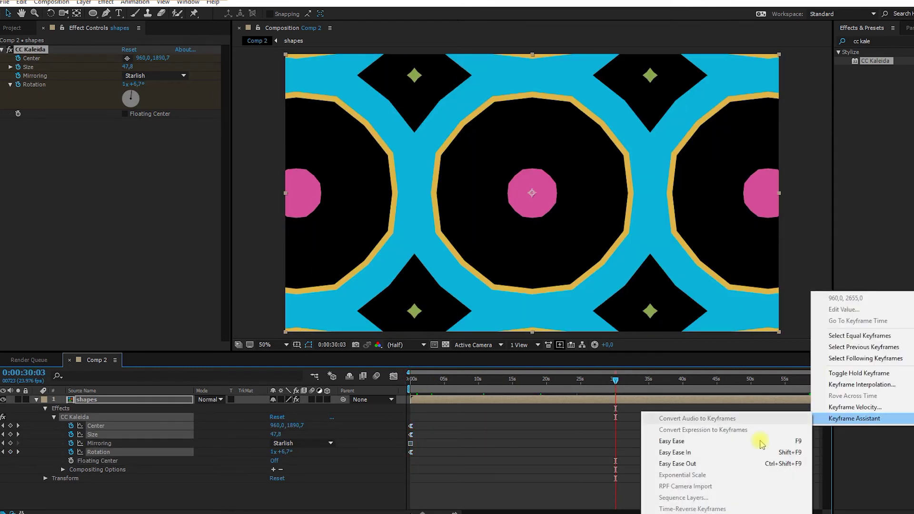
pyautogui.click(692, 454)
pyautogui.moveTo(810, 429); pyautogui.dragTo(819, 426)
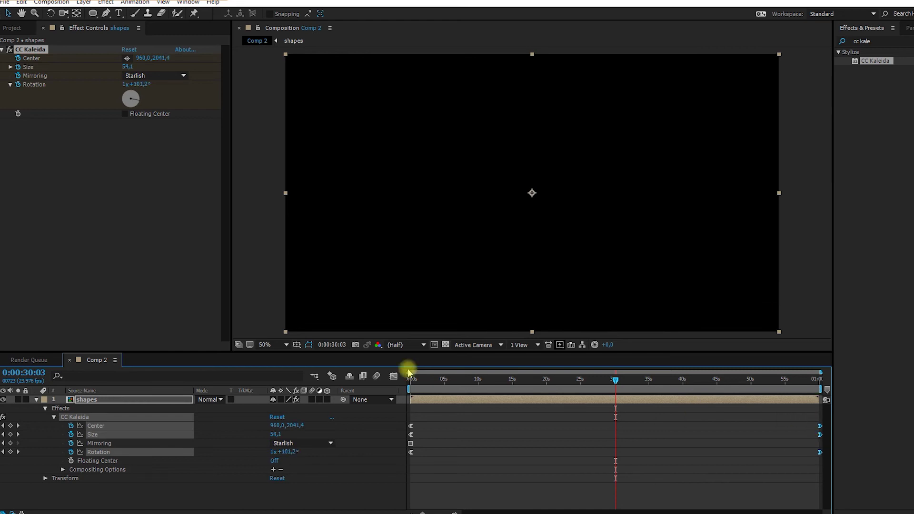
pyautogui.moveTo(434, 387); pyautogui.dragTo(538, 383)
pyautogui.press('space')
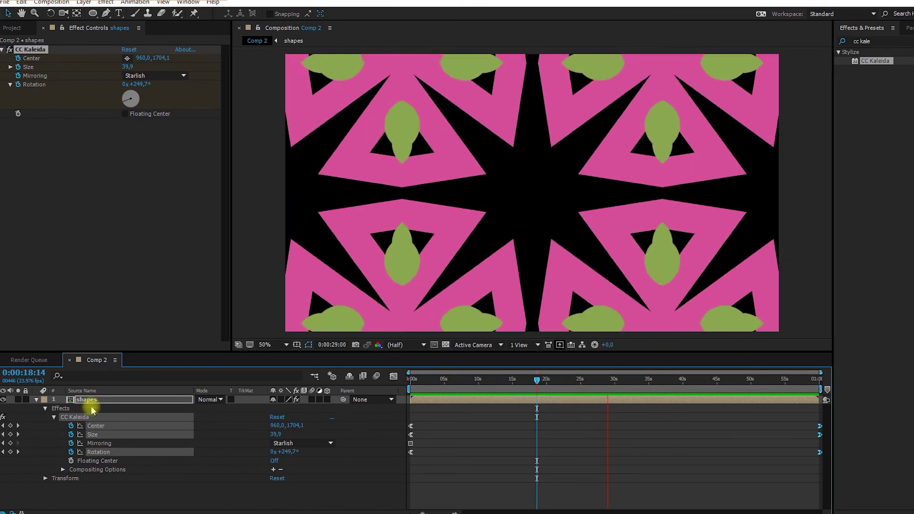
# - Switch the shapes layer's mirroring to Flower and blend layer 1 in Exclusion mode, then preview
pyautogui.press('space')
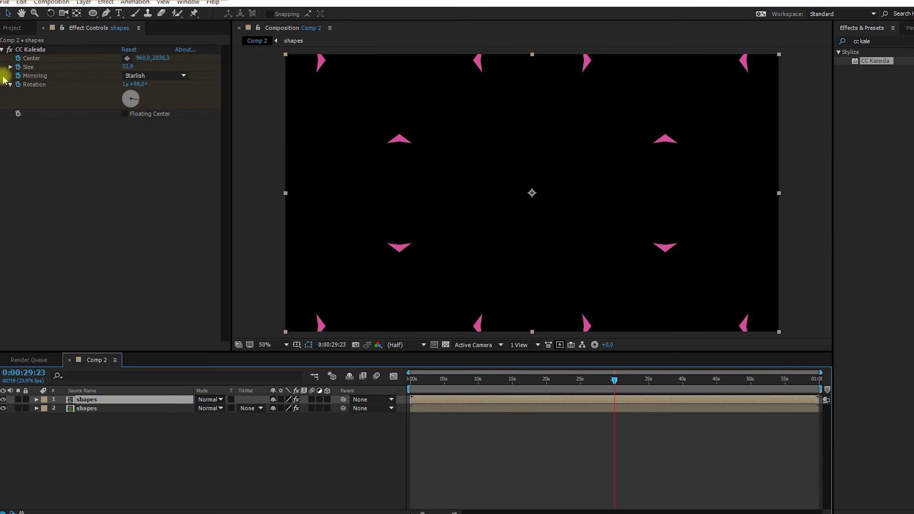
pyautogui.click(133, 76)
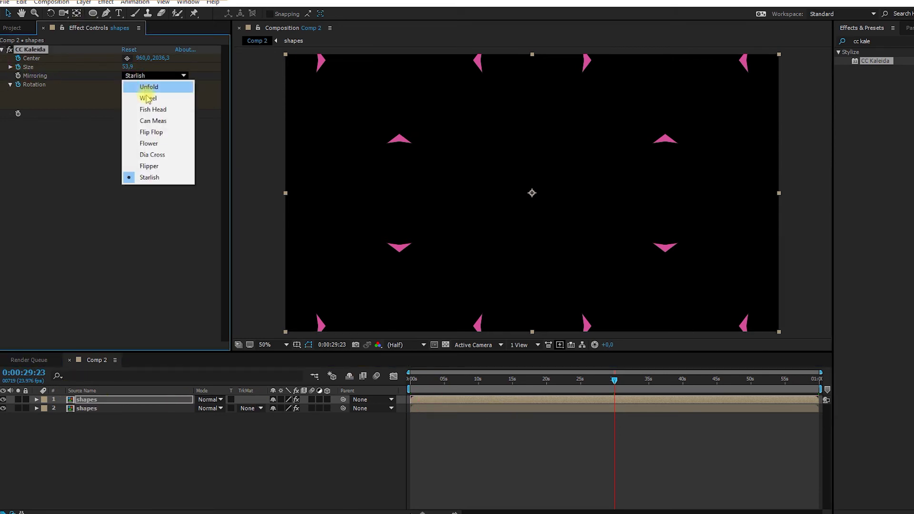
pyautogui.click(149, 143)
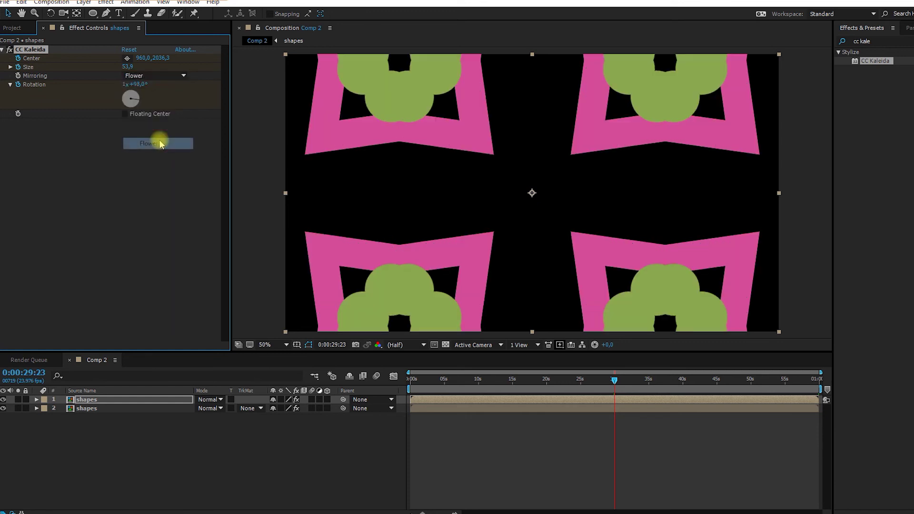
pyautogui.click(208, 400)
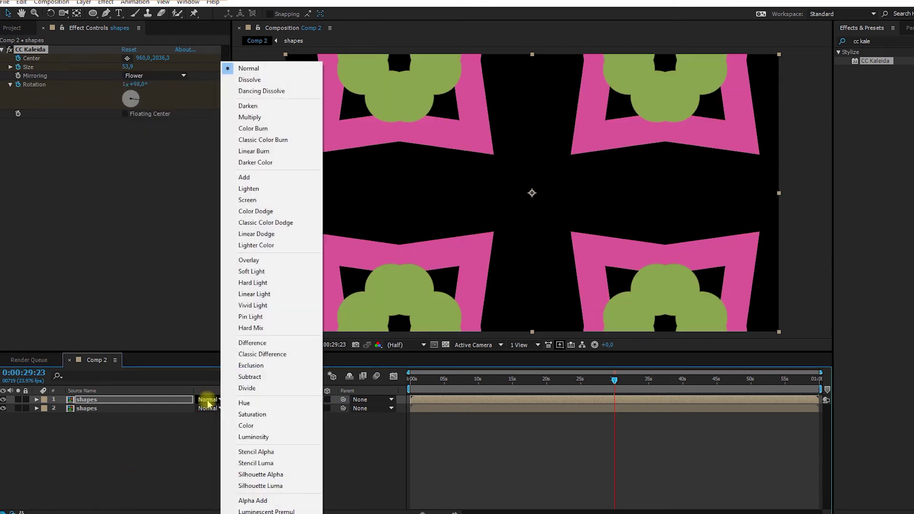
pyautogui.click(270, 370)
pyautogui.press('space')
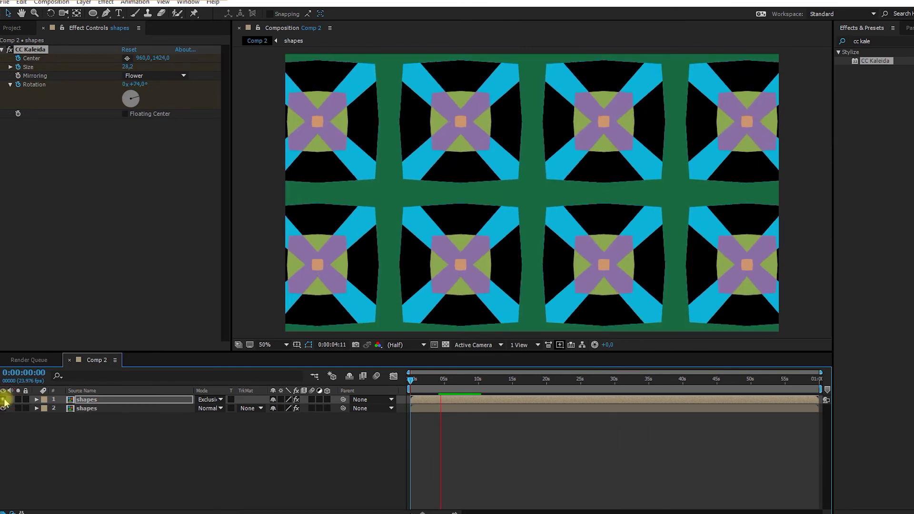
# - Duplicate the top shapes layer and check the pattern at 0:00:16:04 and 0:00:24:16
pyautogui.click(456, 400)
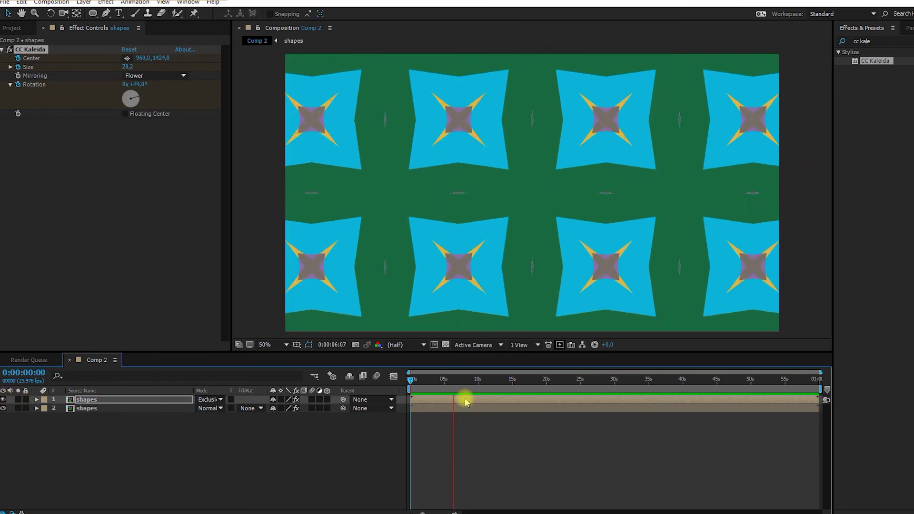
pyautogui.click(467, 403)
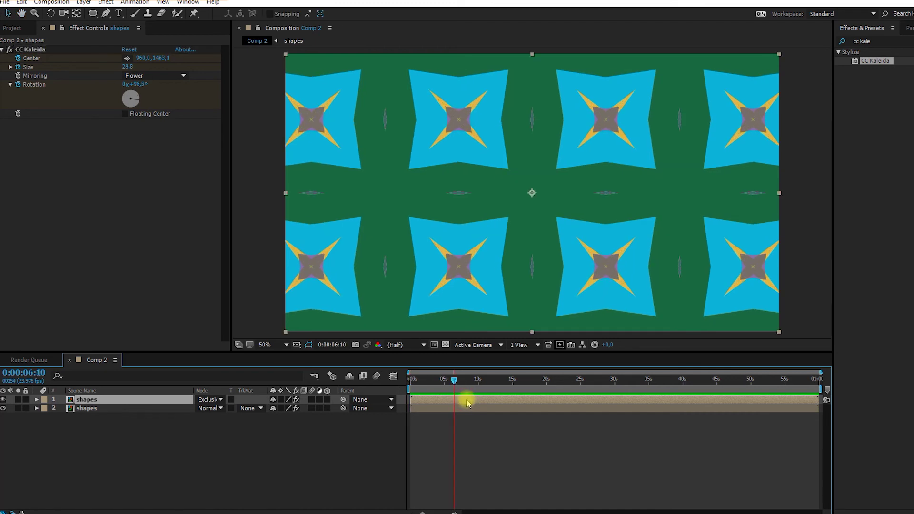
pyautogui.hotkey('ctrl', 'd')
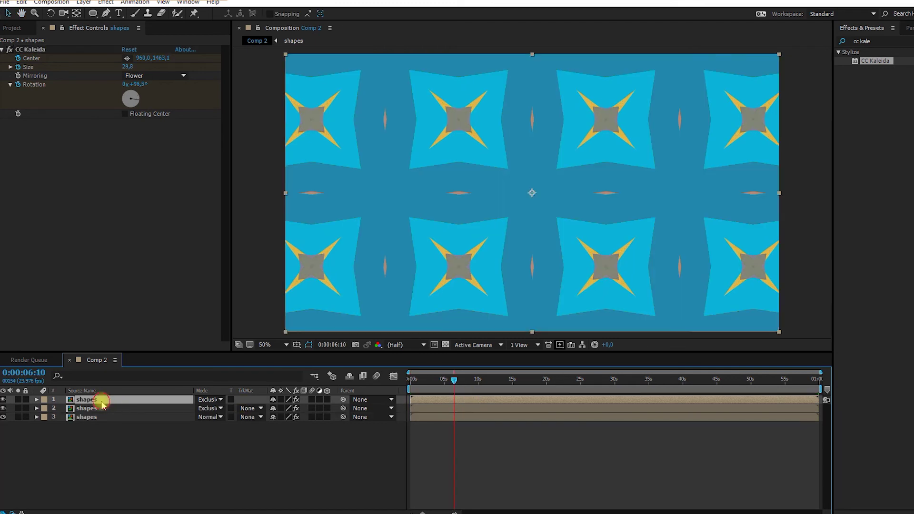
pyautogui.click(520, 381)
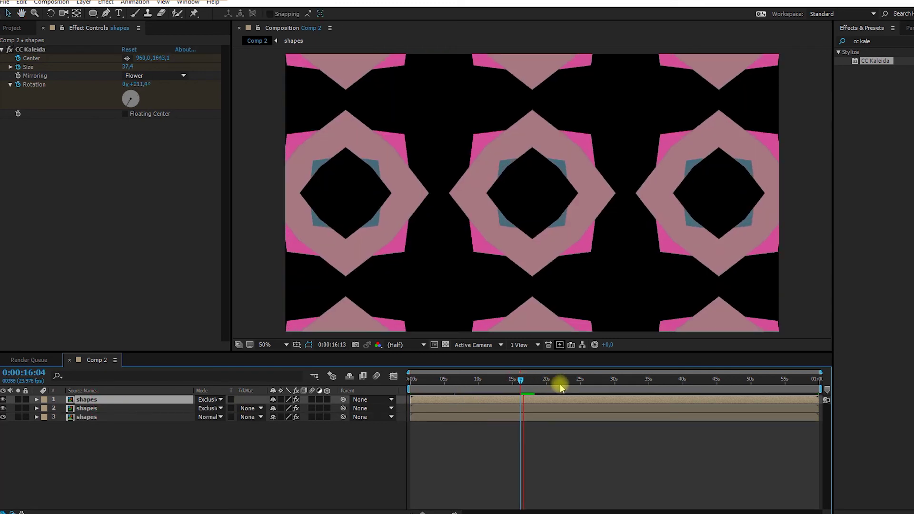
pyautogui.click(577, 381)
pyautogui.press('space')
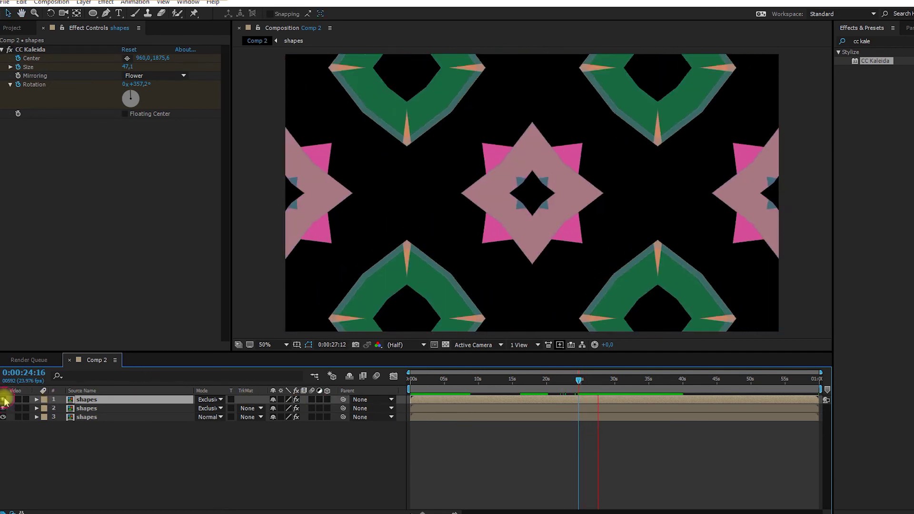
pyautogui.press('space')
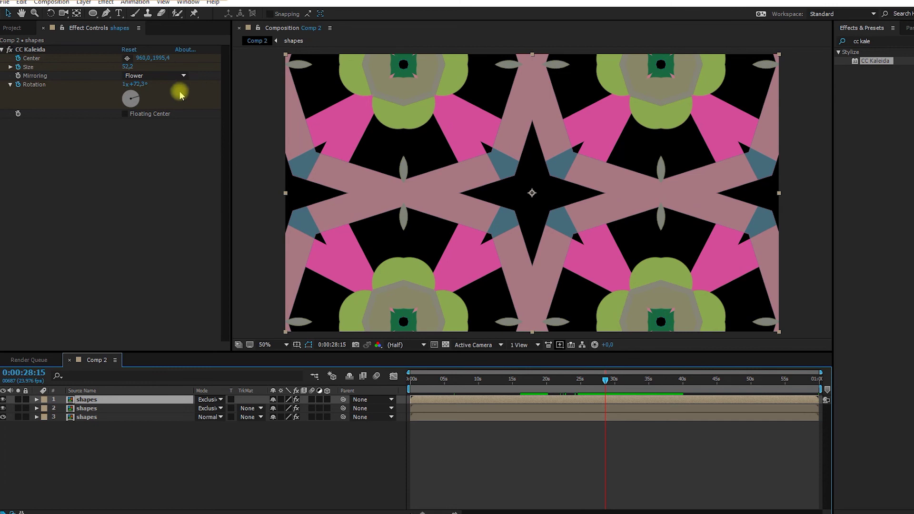
# - Set the new copy's mirroring to Unfold and select all three shapes layers
pyautogui.click(153, 76)
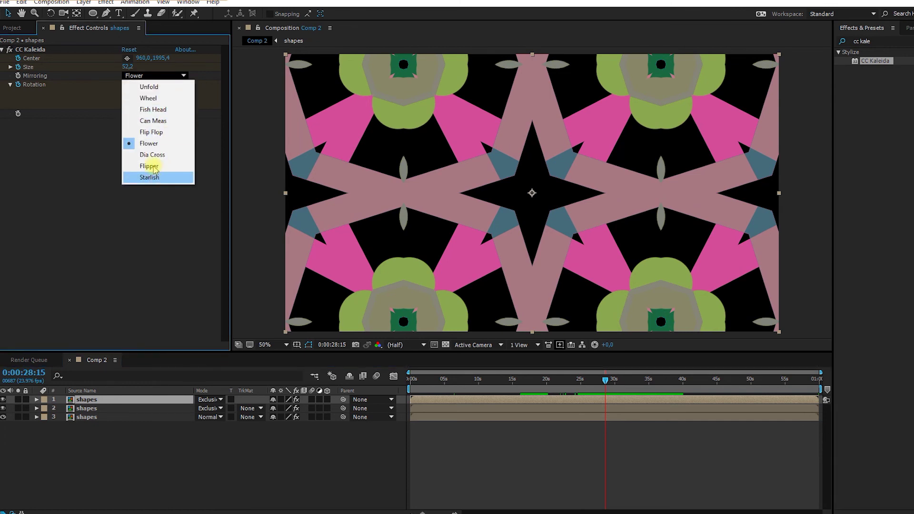
pyautogui.click(149, 87)
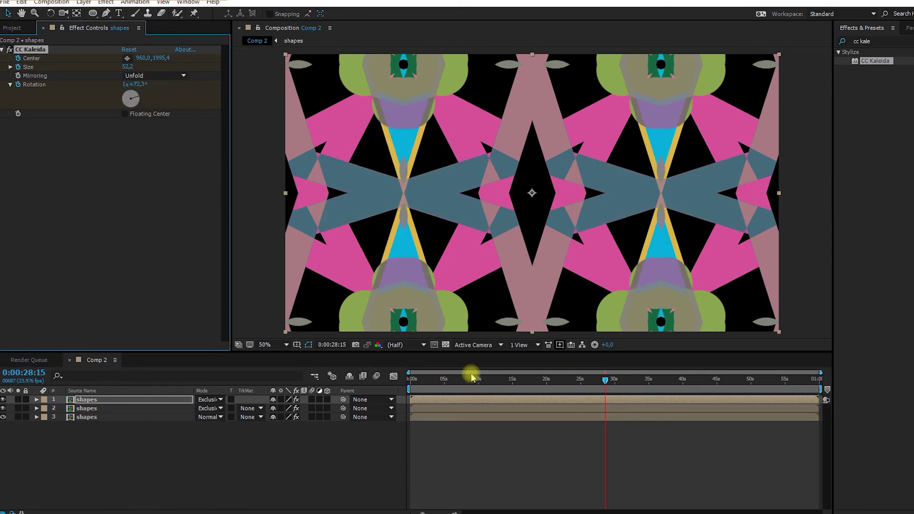
pyautogui.click(409, 380)
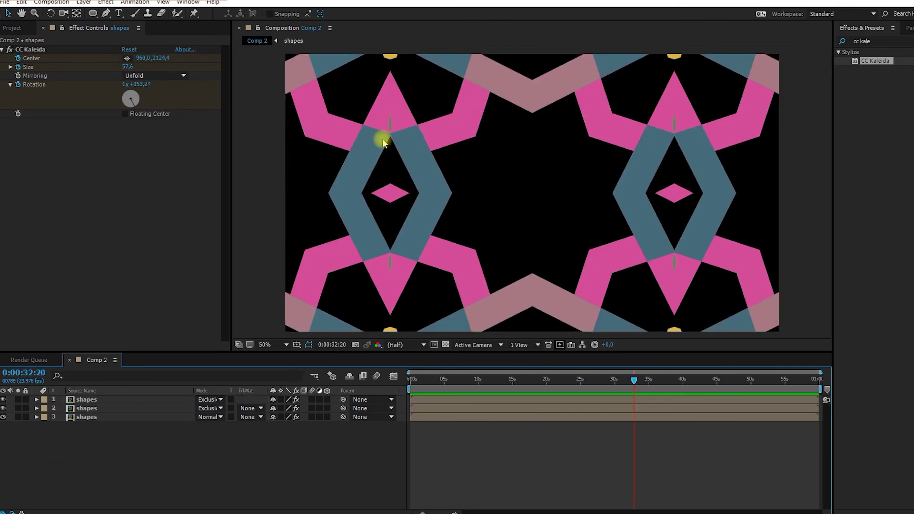
pyautogui.moveTo(148, 450); pyautogui.dragTo(94, 400)
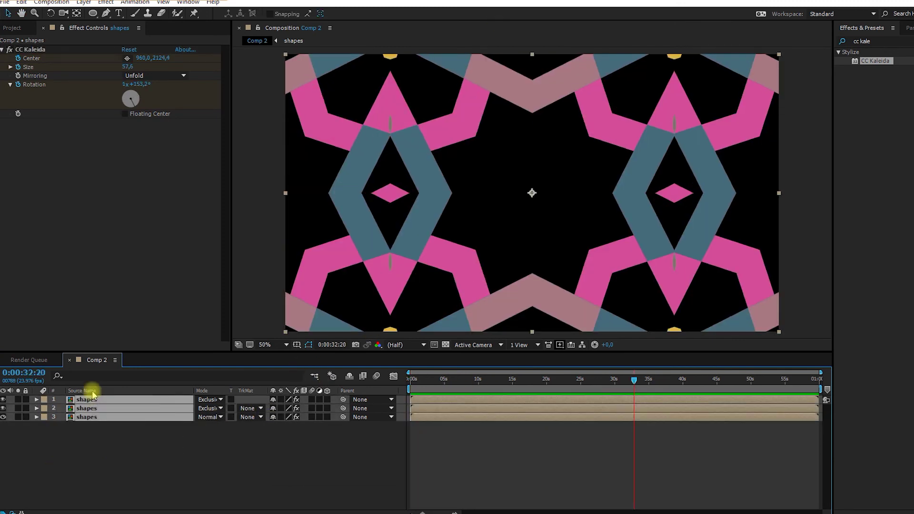
# - Pre-compose the three shapes layers into a new comp named 'all shapes'
pyautogui.rightClick(95, 409)
pyautogui.click(146, 319)
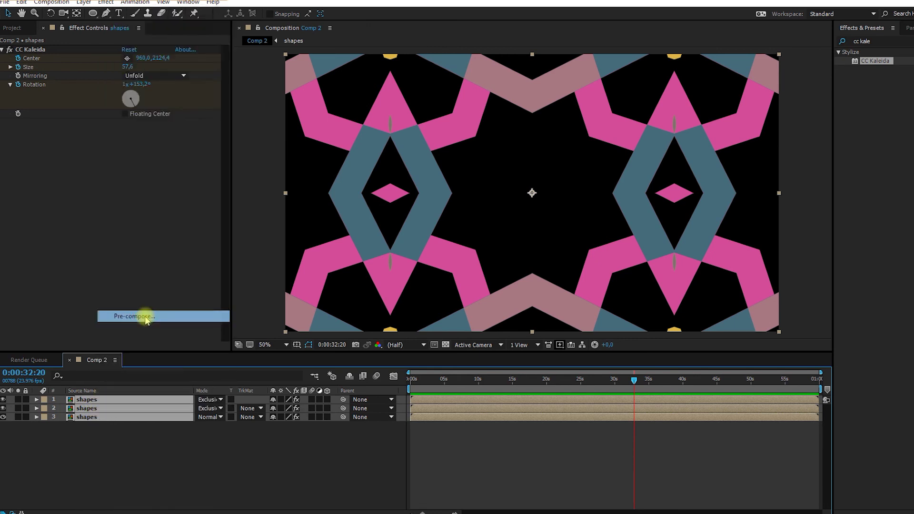
pyautogui.write('all shapes')
pyautogui.press('Return')
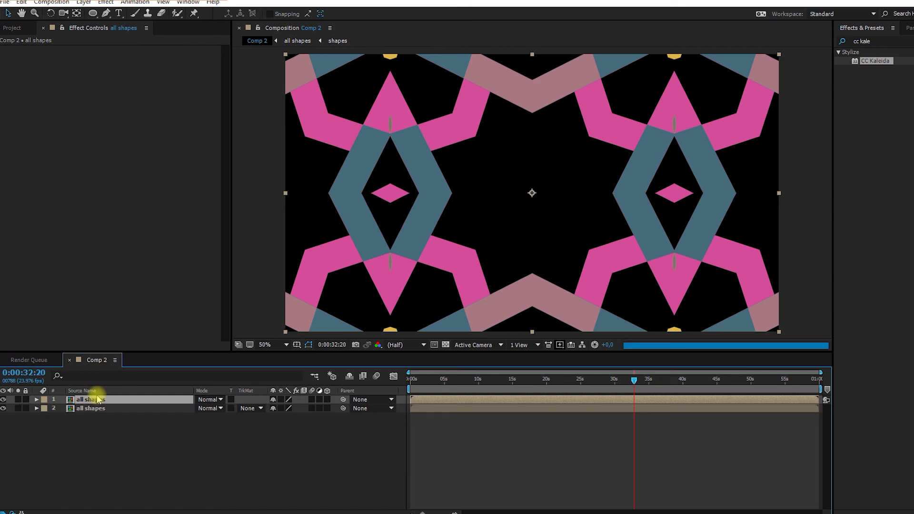
# - Clear the effects search, apply Twirl to the top 'all shapes' layer, and adjust its radius
pyautogui.tripleClick(862, 41)
pyautogui.press('BackSpace')
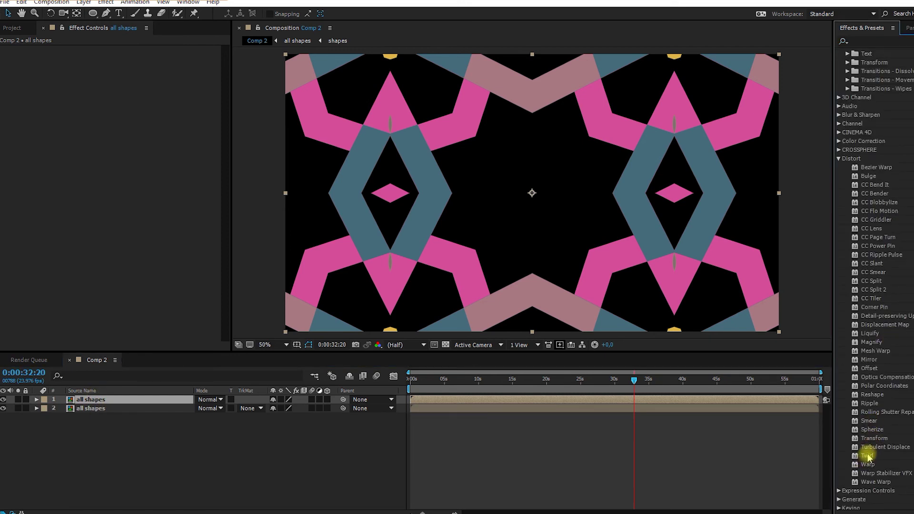
pyautogui.moveTo(867, 458); pyautogui.dragTo(457, 398)
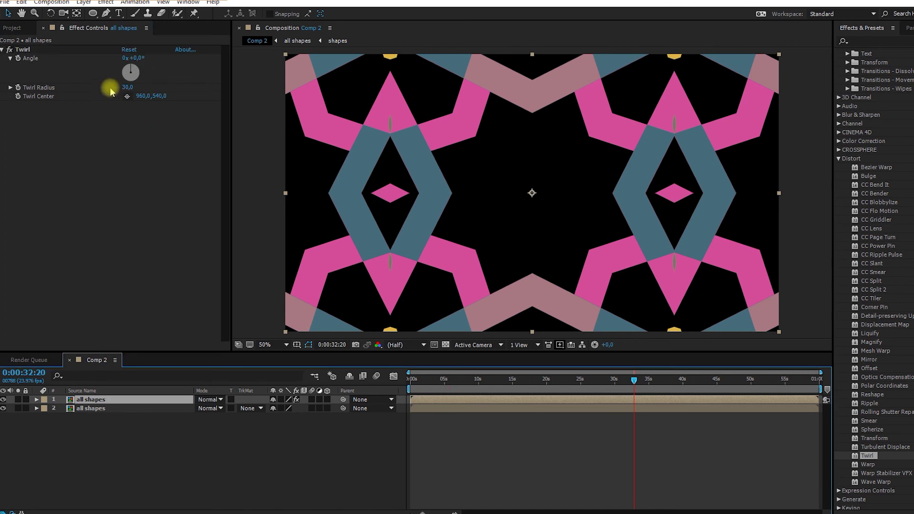
pyautogui.moveTo(123, 88); pyautogui.dragTo(168, 86)
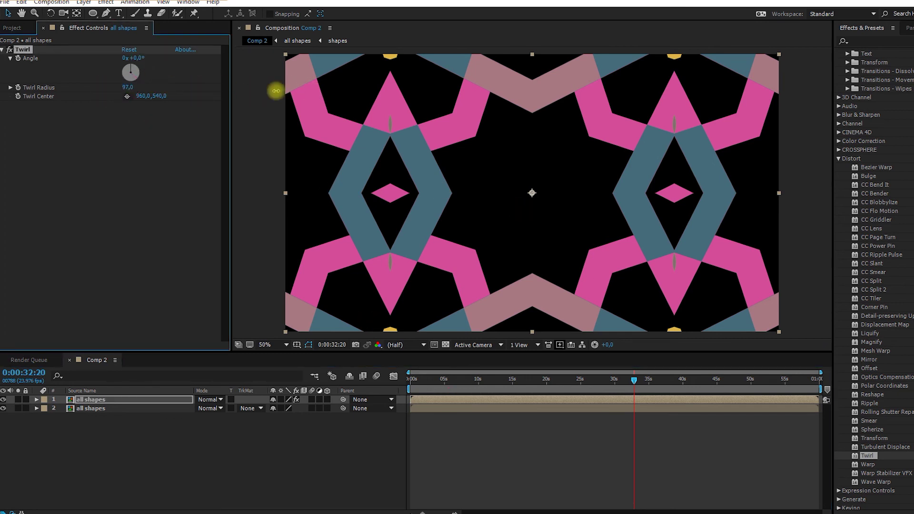
# - At 0:00:12:05 set Twirl Angle 1x+23,0° and Radius 84; at 0:00:17:00 tighten Radius to about 30
pyautogui.click(495, 383)
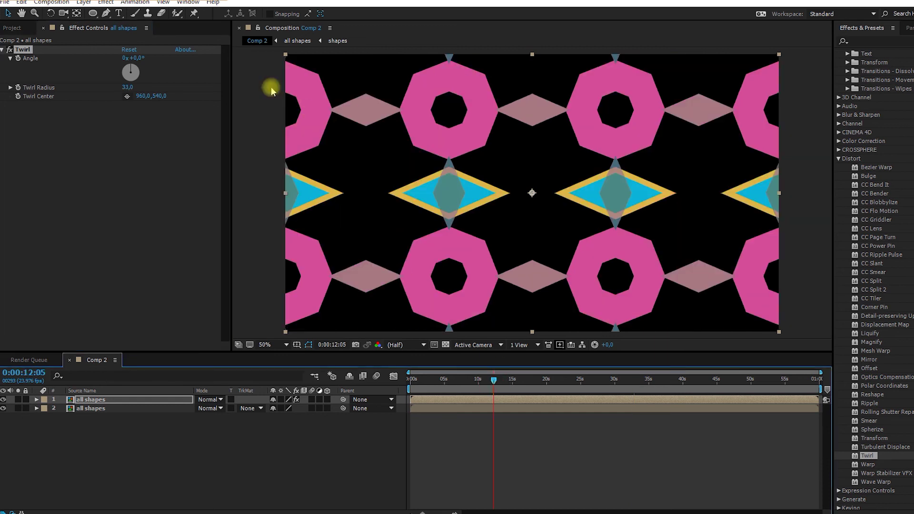
pyautogui.moveTo(137, 59); pyautogui.dragTo(286, 100)
pyautogui.moveTo(119, 94); pyautogui.dragTo(223, 201)
pyautogui.click(527, 380)
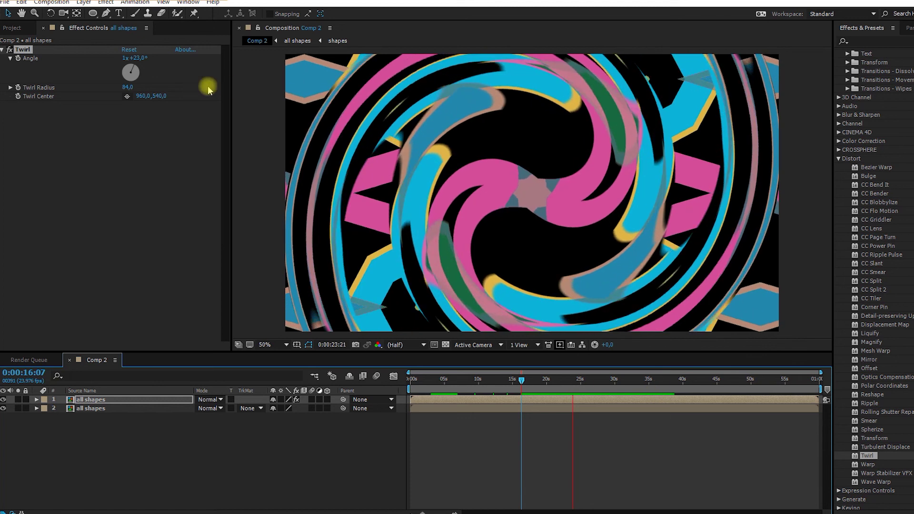
pyautogui.moveTo(127, 88); pyautogui.dragTo(97, 89)
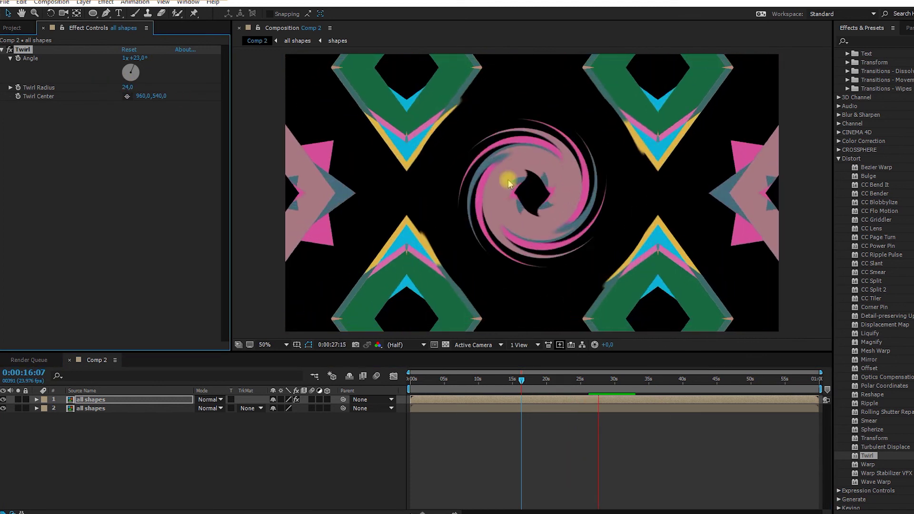